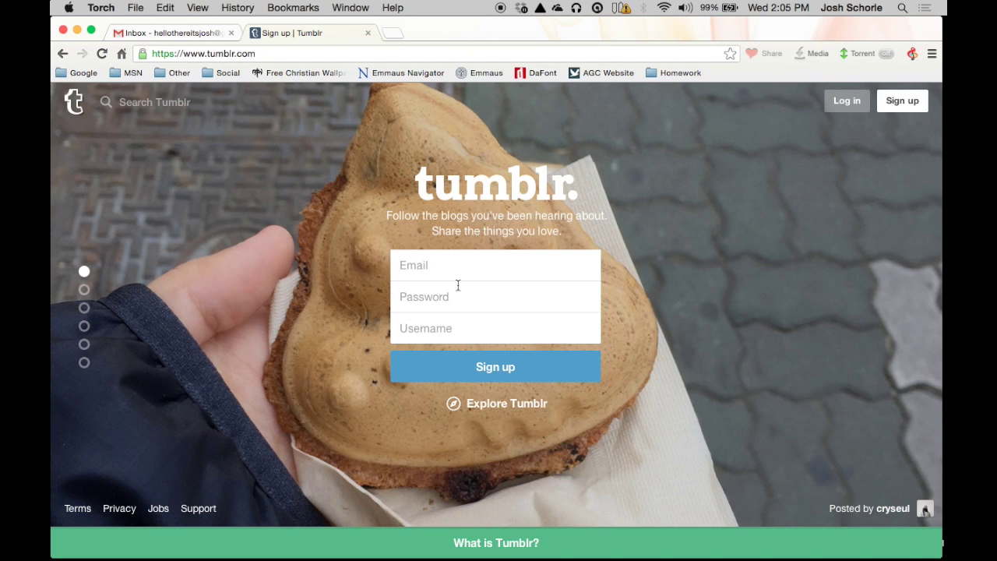
# Step: Click into the Email field of the Tumblr sign-up form to begin entering the address
pyautogui.click(439, 265)
# Step: Dismiss the saved-address suggestions, then enter the sign-up email address and password
pyautogui.press('Down')
pyautogui.press('Down')
pyautogui.click(377, 283)
pyautogui.click(417, 271)
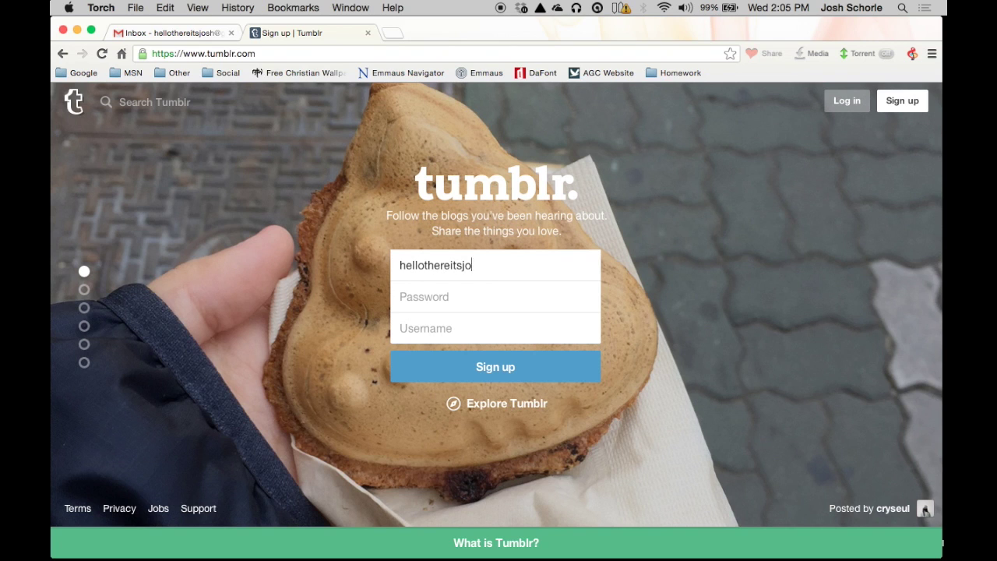
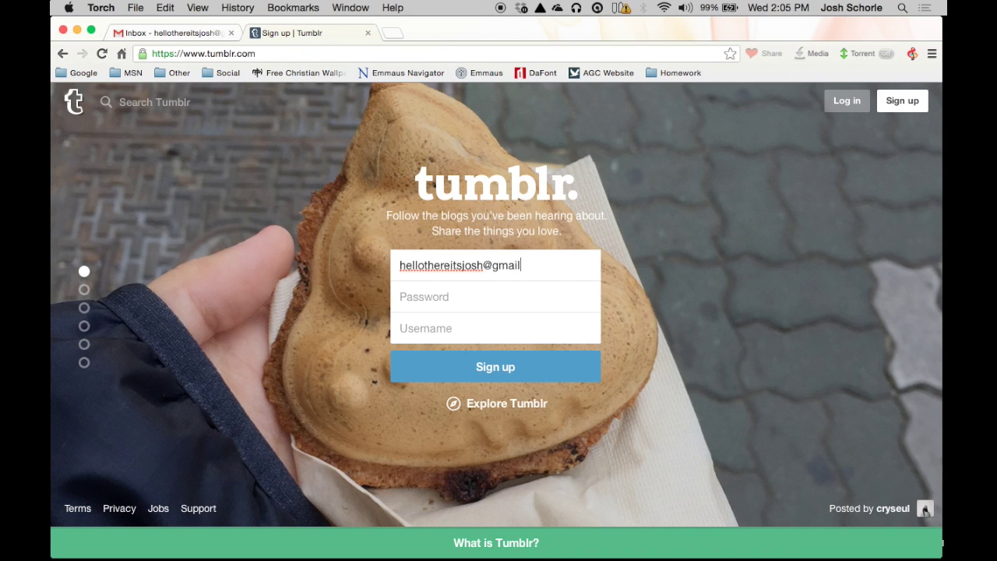
pyautogui.click(496, 296)
pyautogui.write('•')
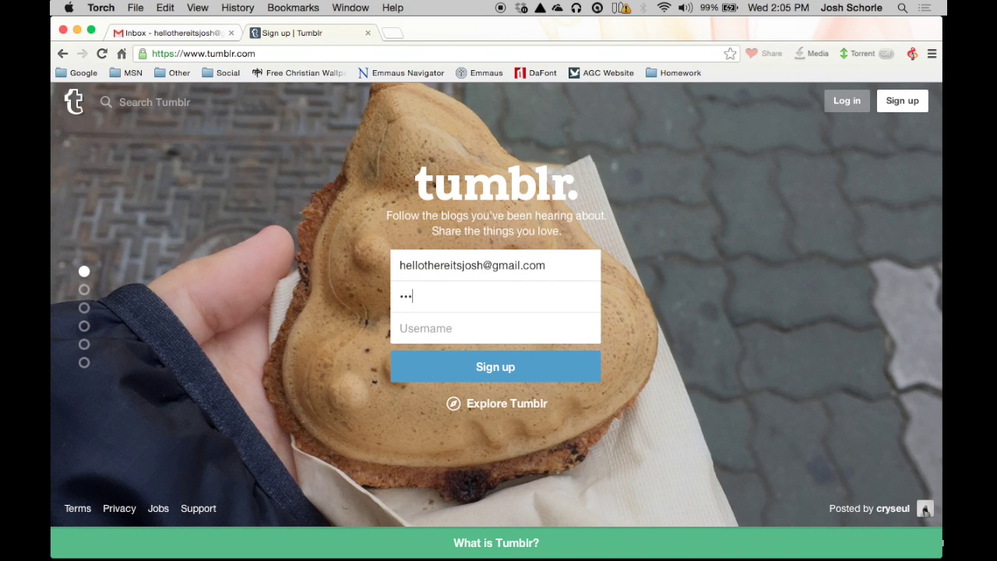
pyautogui.write('•••••••')
# Step: Replace the suggested username with a custom one and submit the sign-up form
pyautogui.click(423, 328)
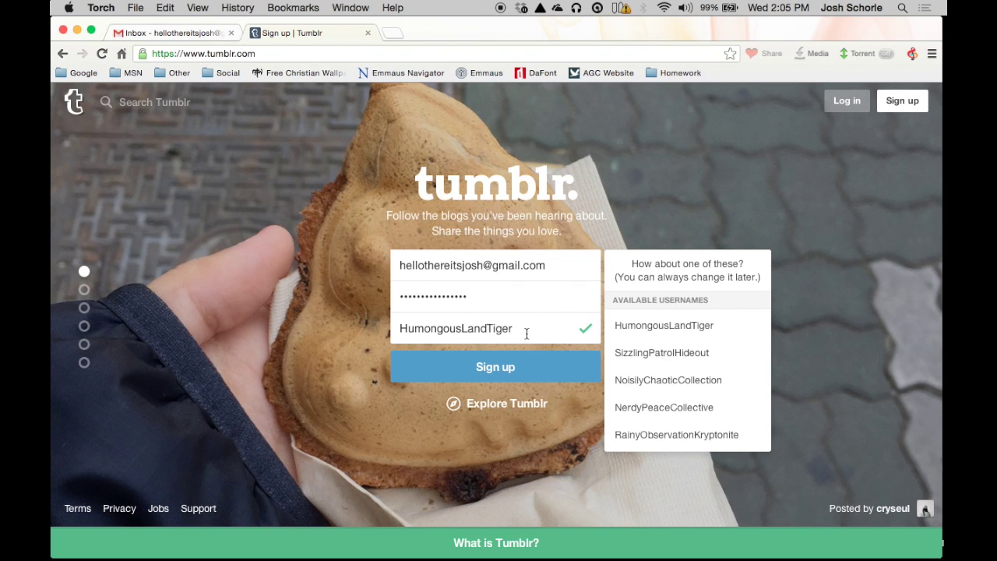
pyautogui.moveTo(529, 331); pyautogui.dragTo(374, 316)
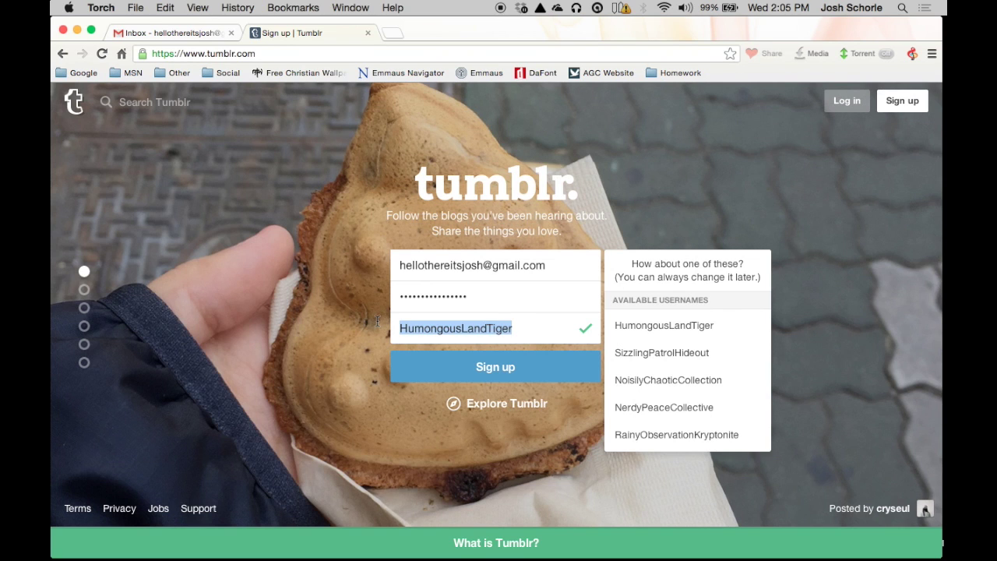
pyautogui.write('j')
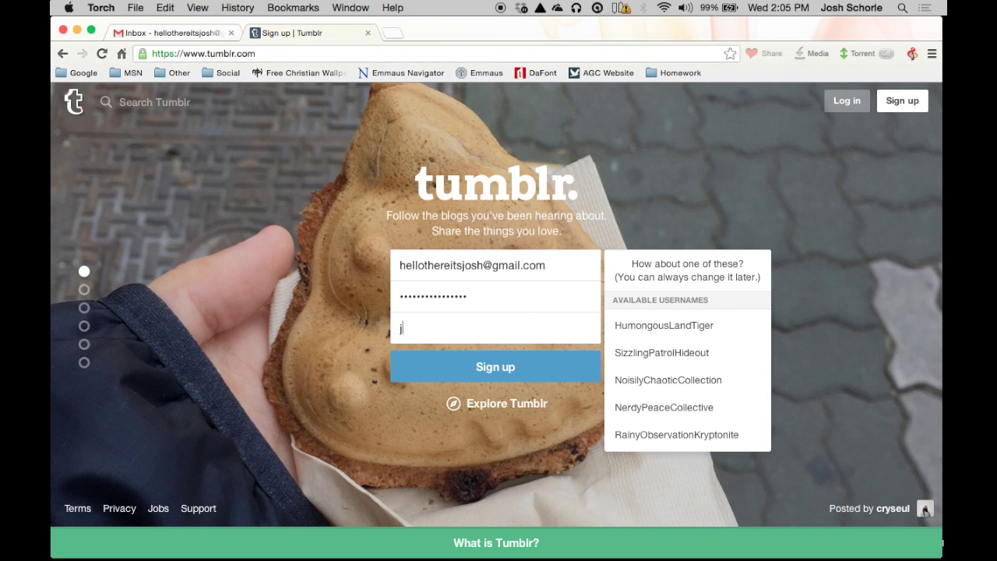
pyautogui.press('BackSpace')
pyautogui.write('heel')
pyautogui.press('BackSpace')
pyautogui.press('BackSpace')
pyautogui.write('llothereitsjosh')
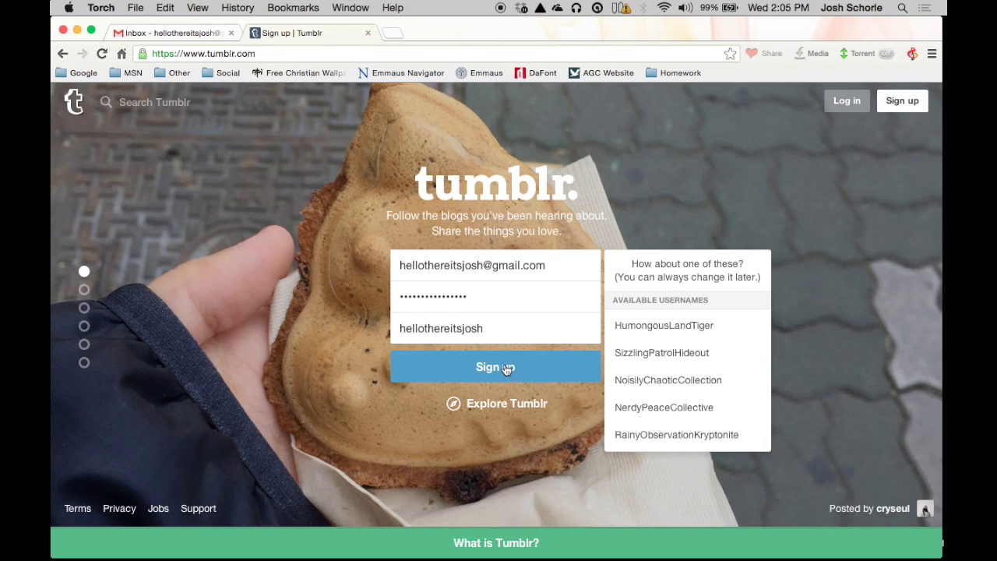
pyautogui.click(479, 373)
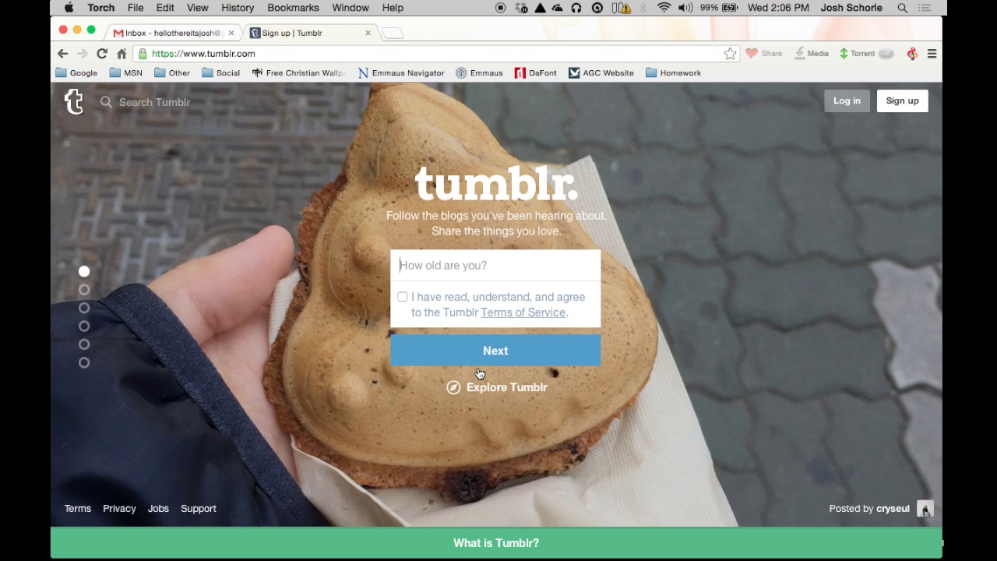
# Step: Enter age 19, continue past the terms step, and start the not-a-robot check
pyautogui.write('19')
pyautogui.click(504, 353)
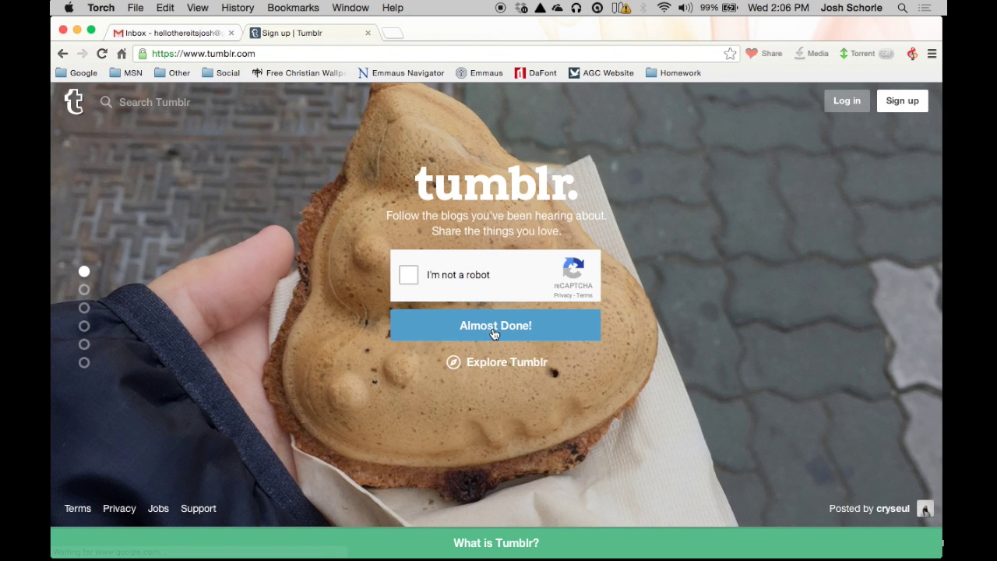
pyautogui.click(412, 278)
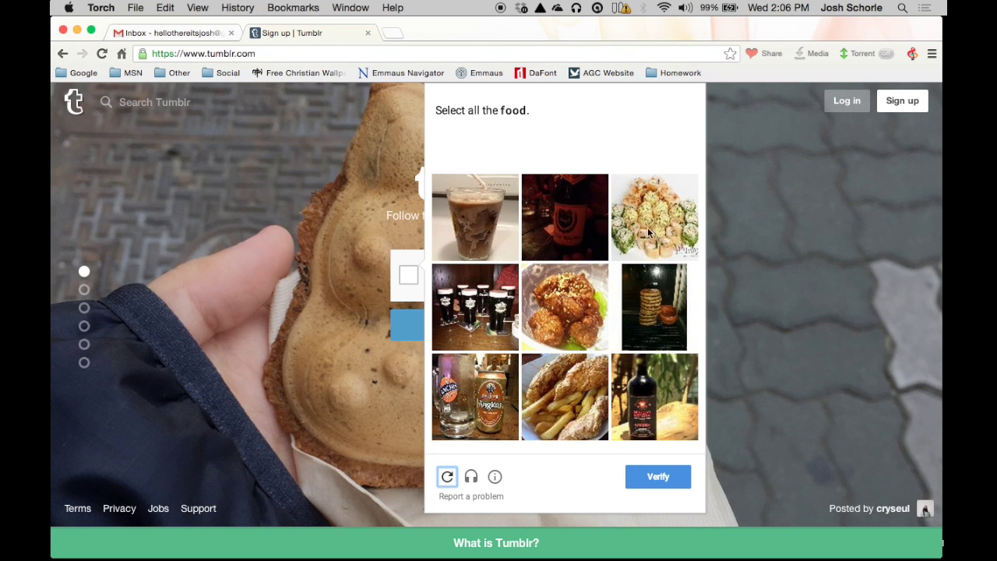
# Step: Select the matching pictures, such as the iced coffee and beer glasses, and submit
pyautogui.click(493, 232)
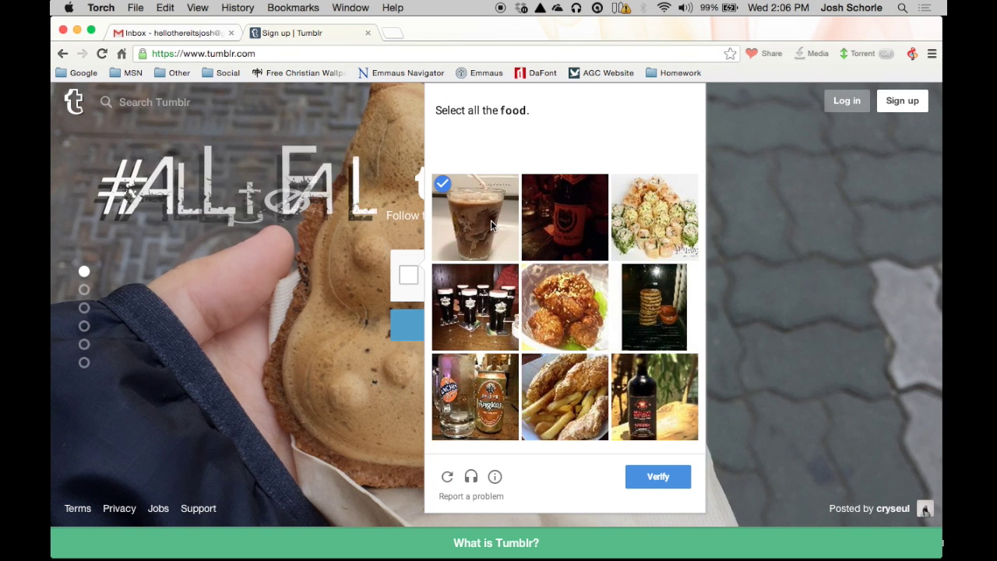
pyautogui.click(445, 279)
pyautogui.click(556, 198)
pyautogui.click(565, 307)
pyautogui.click(475, 397)
pyautogui.click(564, 397)
pyautogui.click(655, 218)
pyautogui.click(654, 307)
pyautogui.click(652, 478)
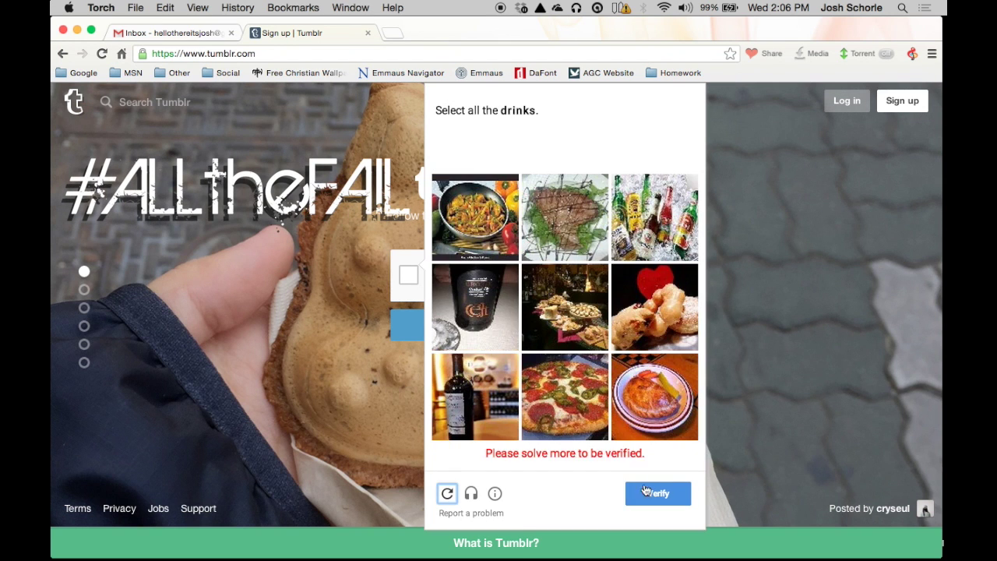
pyautogui.click(508, 238)
# Step: Select the drink pictures in the follow-up challenges and submit each selection
pyautogui.click(564, 218)
pyautogui.click(565, 307)
pyautogui.click(654, 307)
pyautogui.click(655, 397)
pyautogui.click(659, 477)
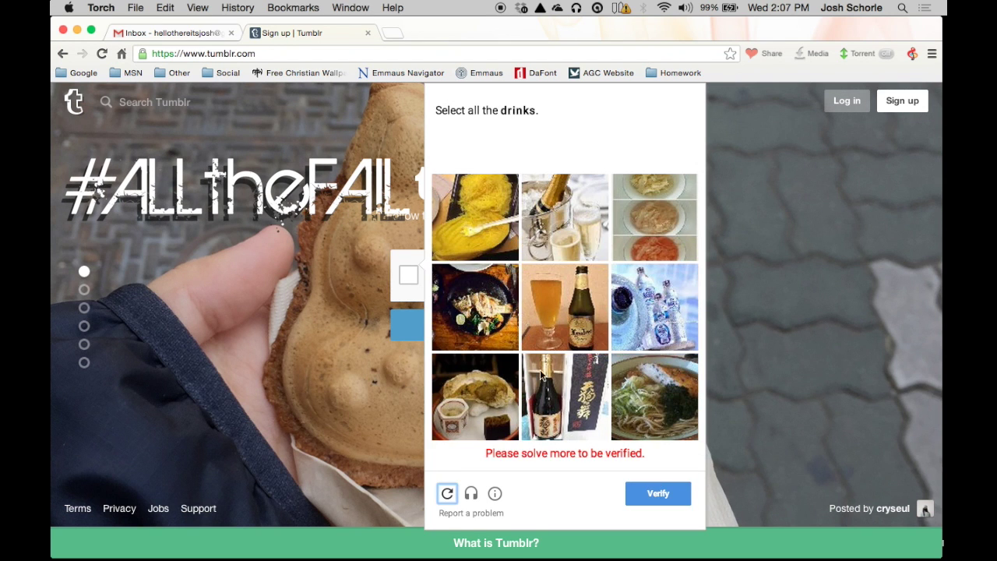
pyautogui.click(655, 218)
pyautogui.click(565, 218)
pyautogui.click(475, 218)
pyautogui.click(654, 307)
pyautogui.click(475, 397)
pyautogui.click(658, 476)
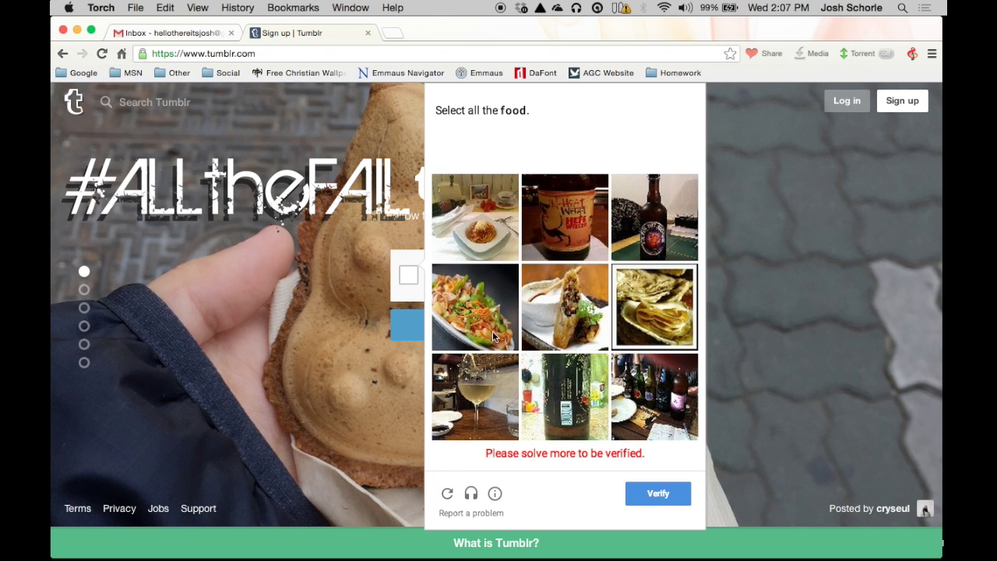
# Step: Load fresh challenge pictures, mark the salad and raw meat as food, and verify
pyautogui.click(447, 493)
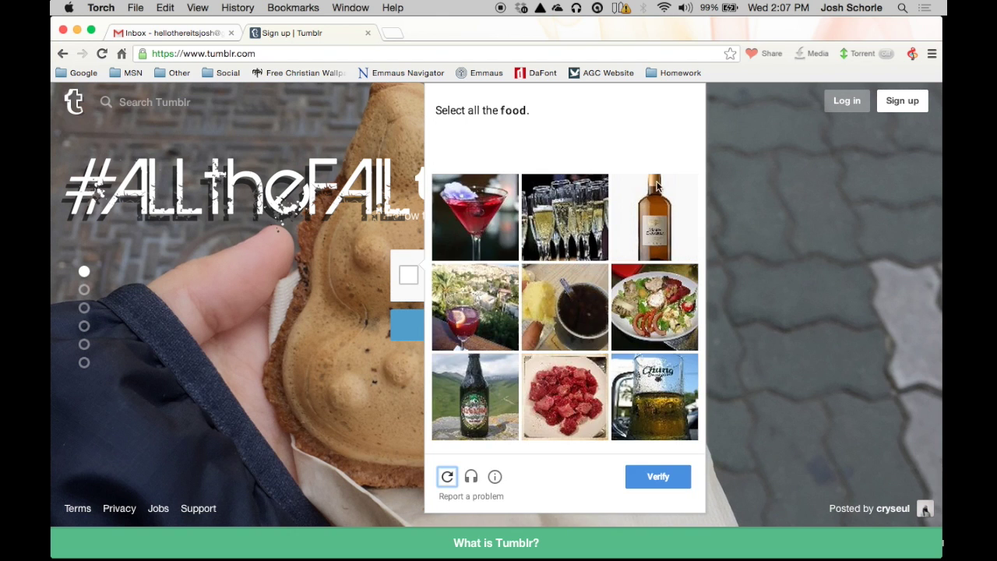
pyautogui.click(656, 302)
pyautogui.click(565, 398)
pyautogui.click(662, 479)
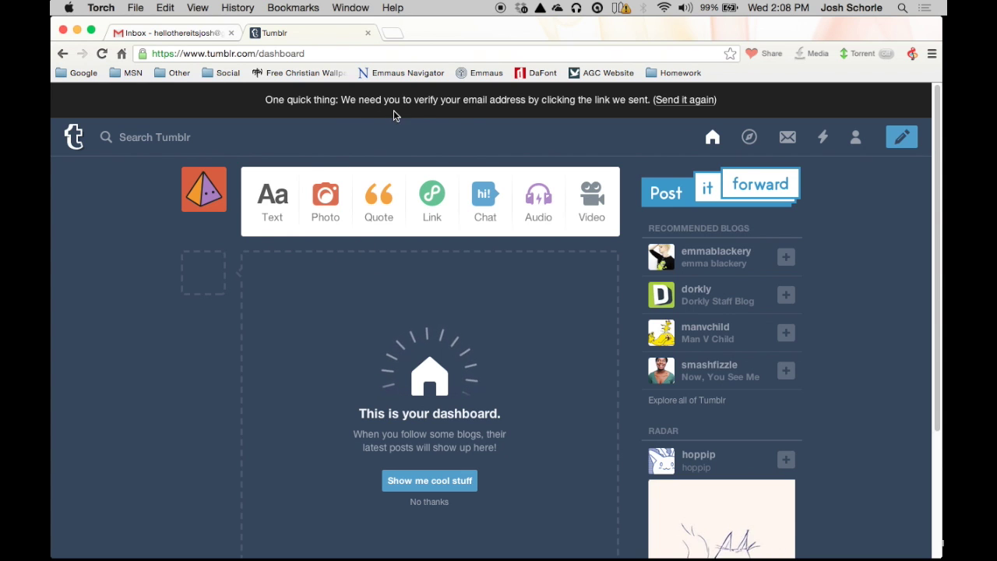
# Step: In Gmail, refresh the inbox and open Tumblr's confirm-your-email message under the Social tab
pyautogui.click(194, 34)
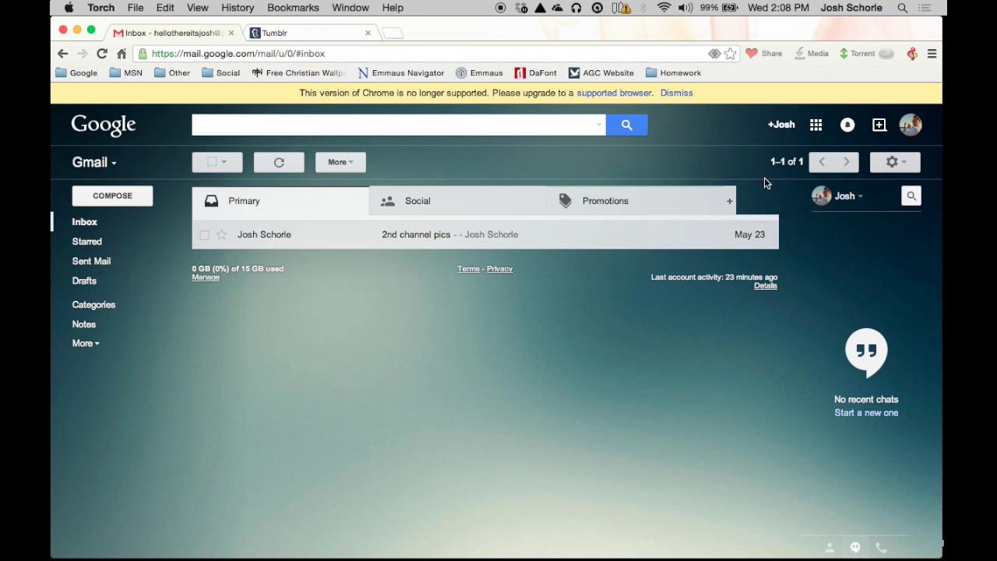
pyautogui.click(279, 162)
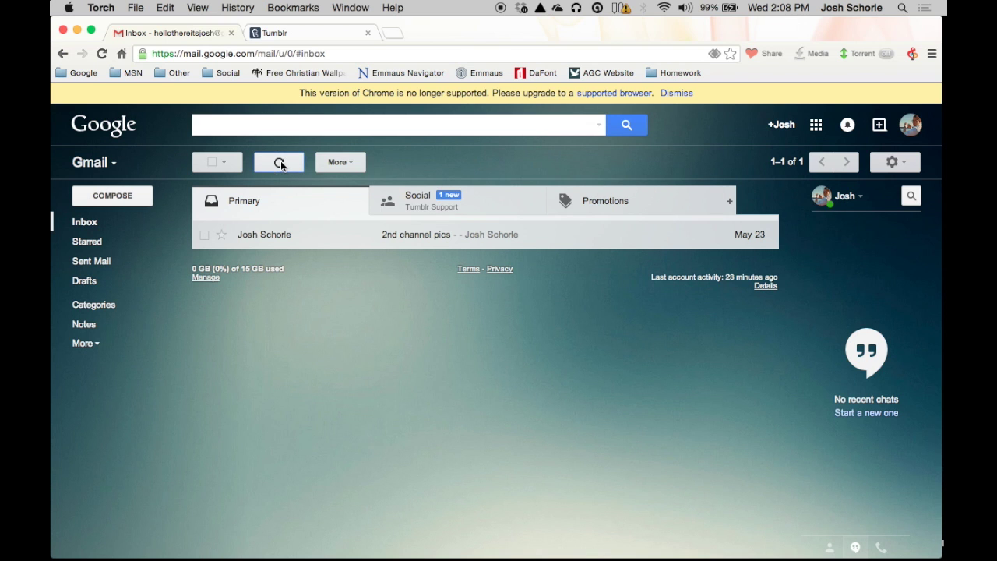
pyautogui.click(459, 195)
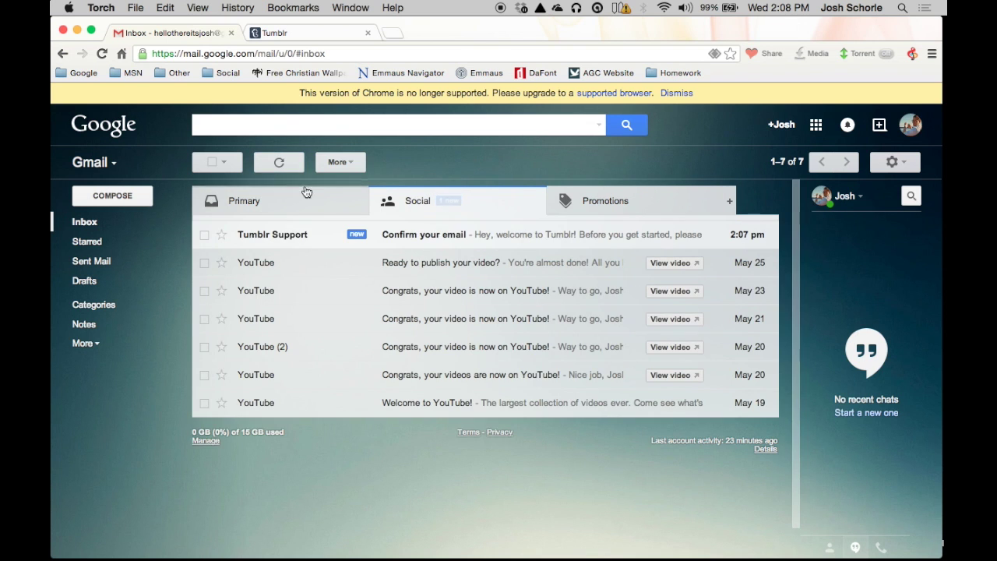
pyautogui.click(287, 236)
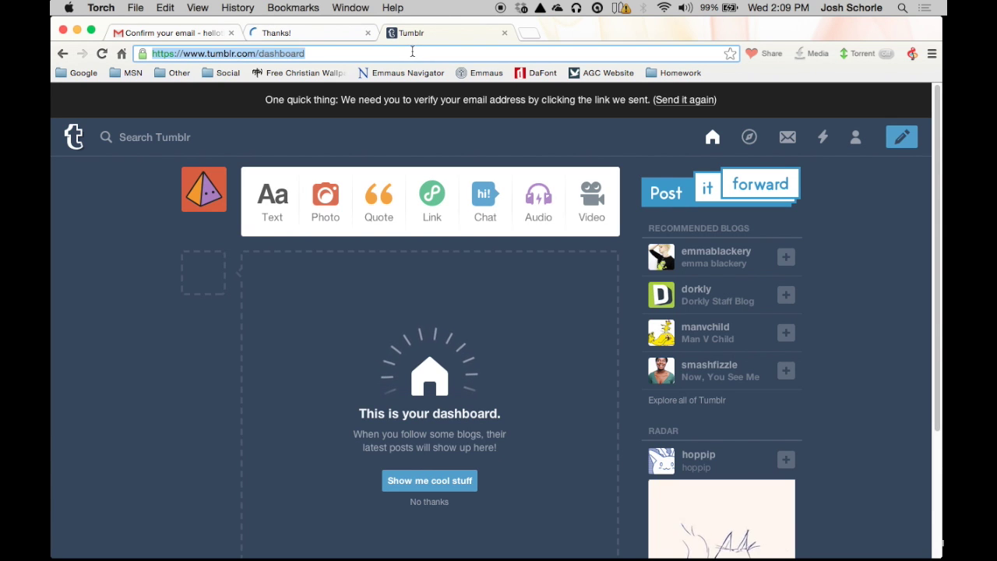
# Step: Look over and close the Thanks! page, reload the dashboard, and start a text post
pyautogui.click(323, 34)
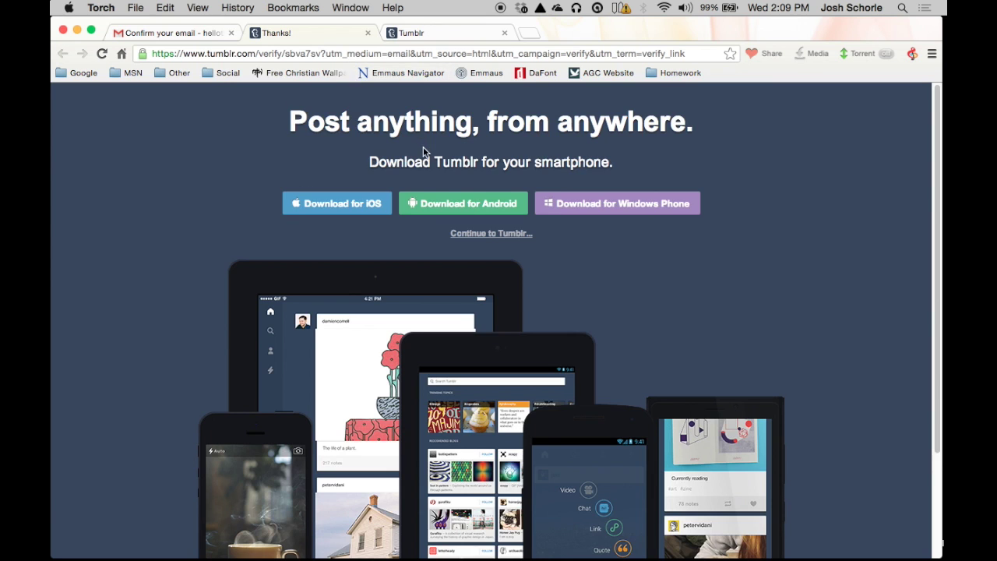
pyautogui.scroll(-3, 421, 147)
pyautogui.scroll(3, 413, 144)
pyautogui.scroll(-2, 370, 310)
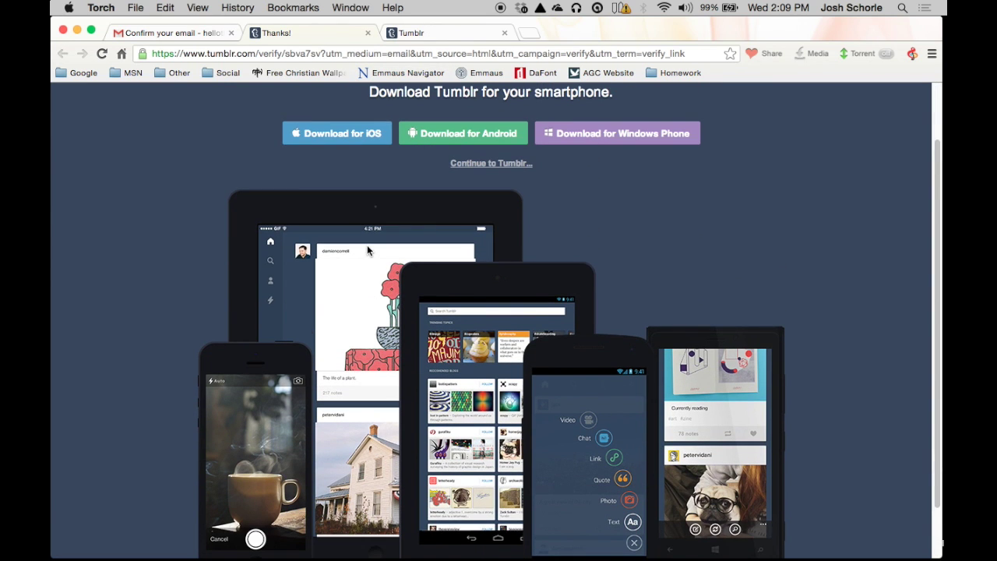
pyautogui.scroll(-2, 282, 256)
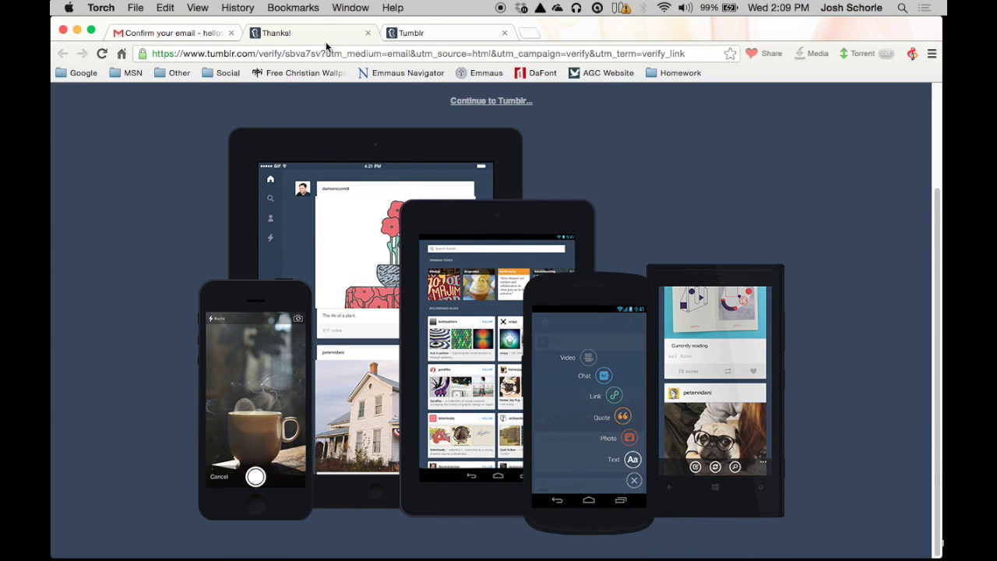
pyautogui.click(368, 33)
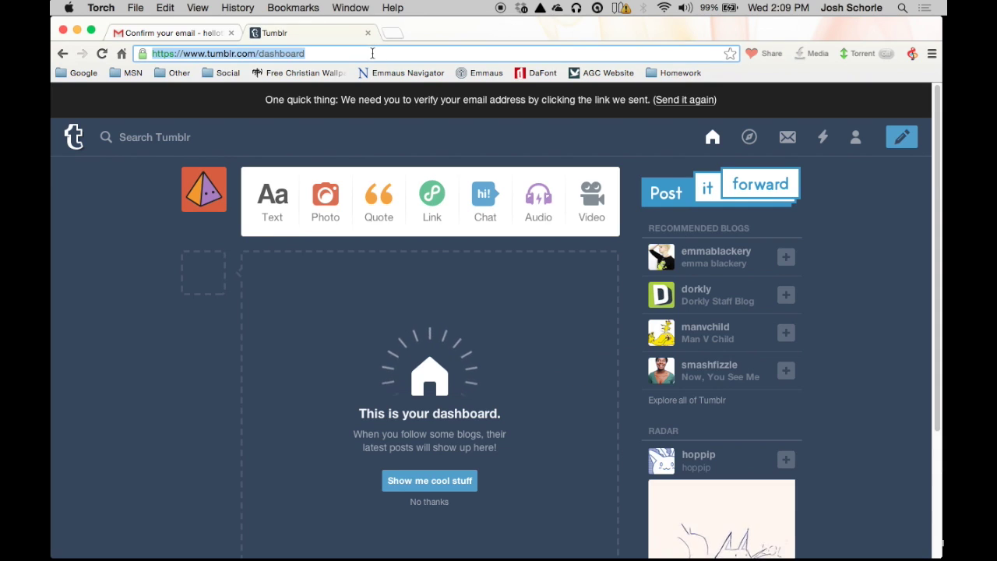
pyautogui.press('super+r')
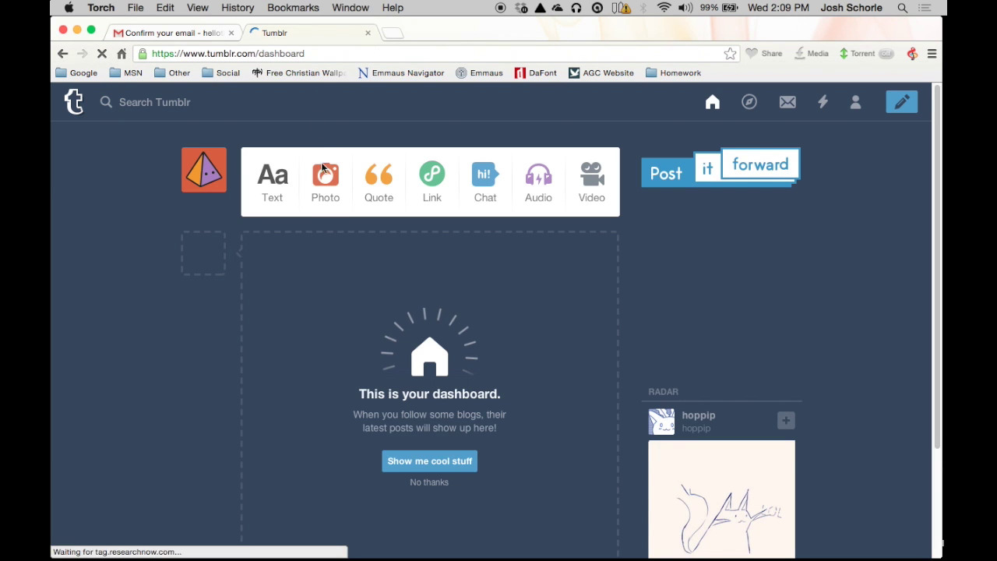
pyautogui.click(282, 181)
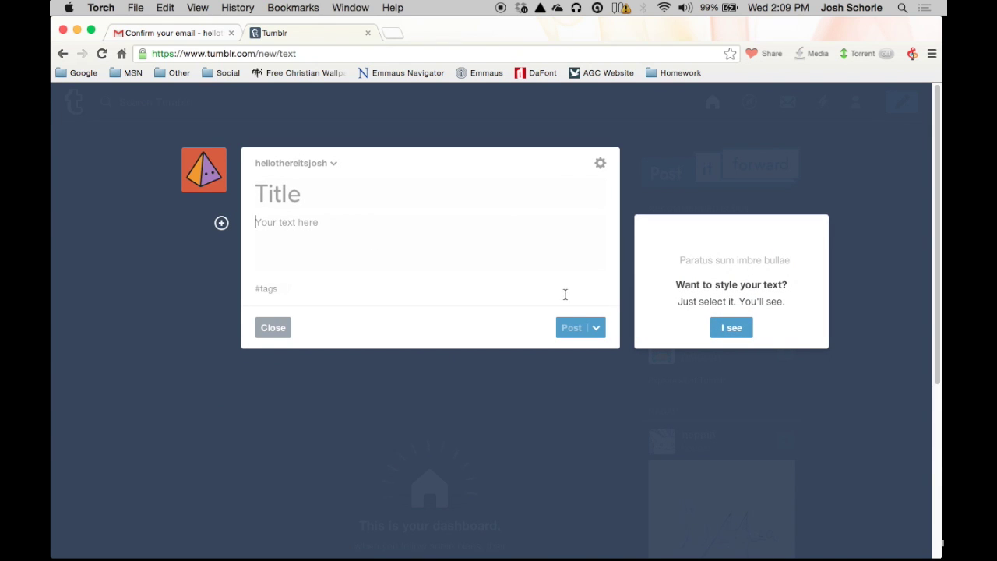
# Step: Post 'Well hello there.' with the temporary-blog blurb and tags how to, tutorial, temporary blog
pyautogui.write('hello, this is a awesome but temporary blog for the purpose ')
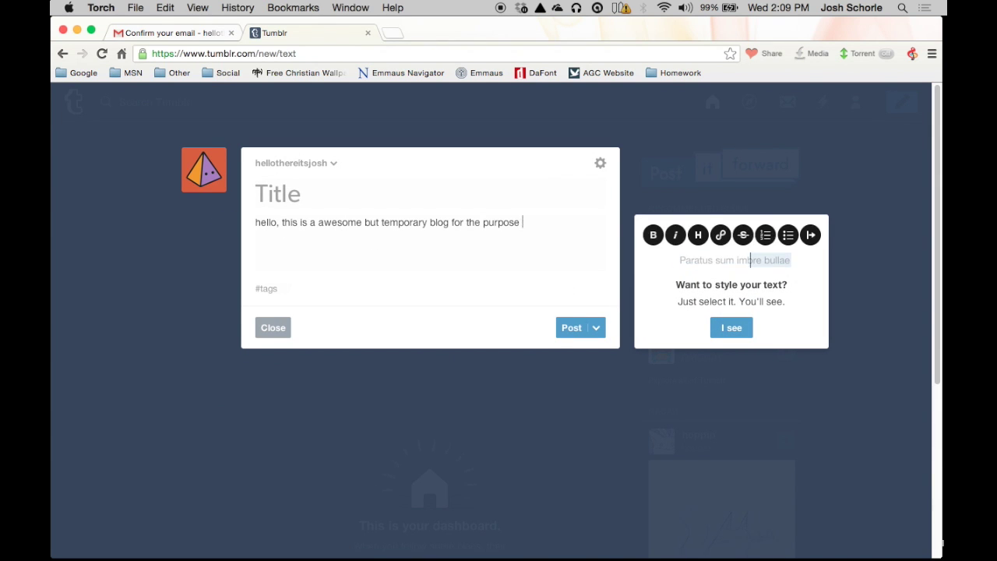
pyautogui.write('of making a how to video.')
pyautogui.click(269, 288)
pyautogui.write('how to')
pyautogui.press('Return')
pyautogui.write('tutorial')
pyautogui.press('Return')
pyautogui.write('temporary b')
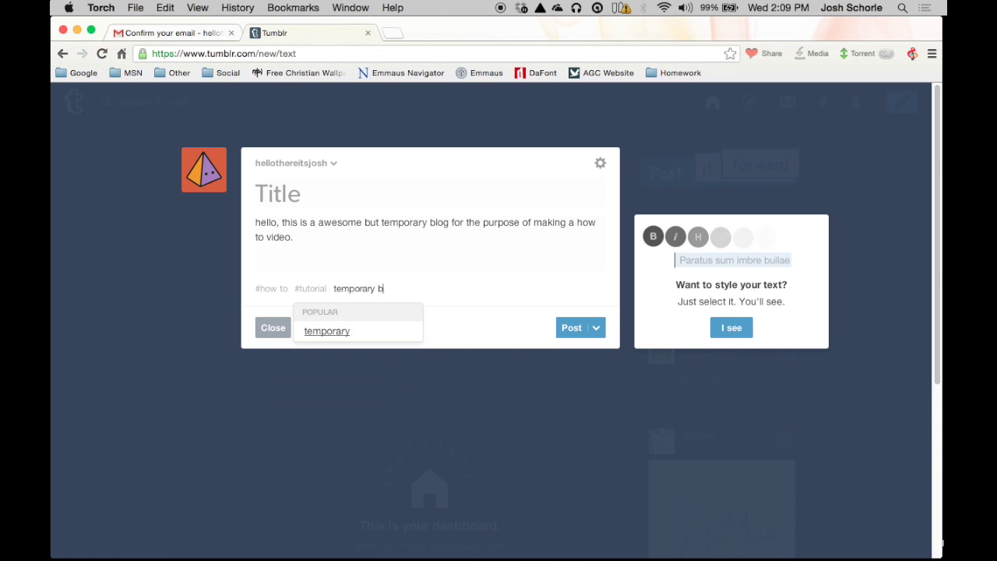
pyautogui.write('log')
pyautogui.click(318, 204)
pyautogui.write('Well hello there.')
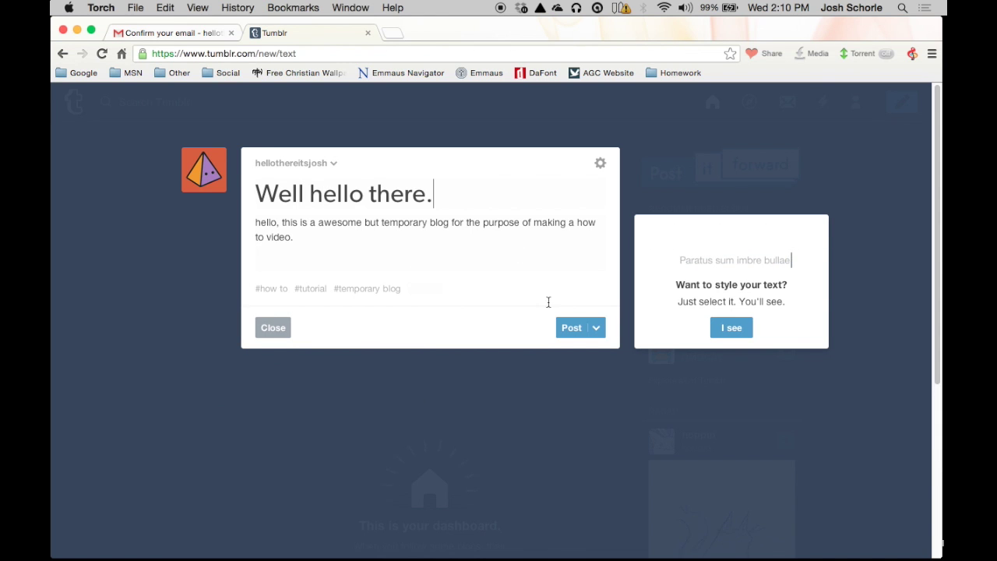
pyautogui.click(573, 331)
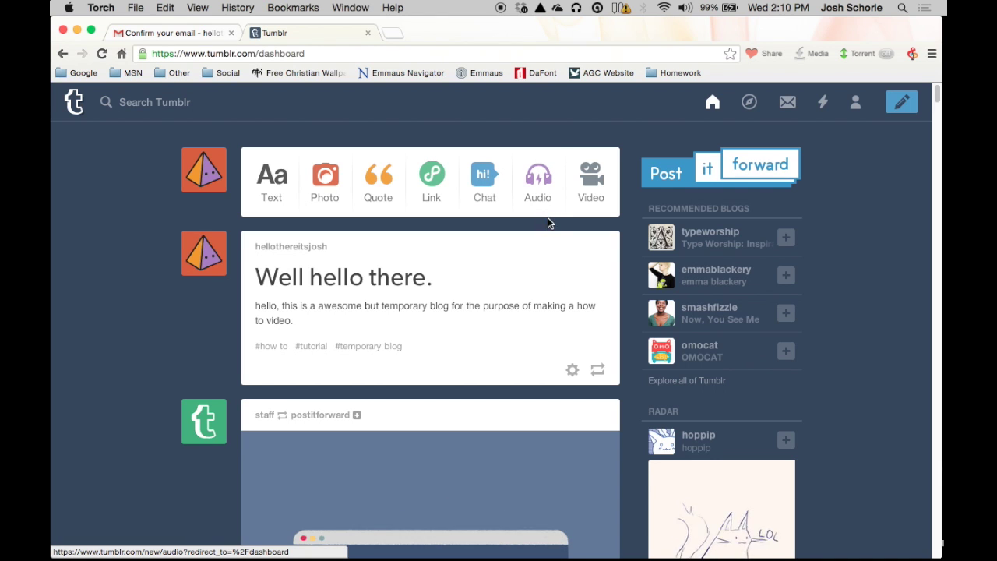
# Step: Close the video post form without posting and bring up the blog avatar's hover card
pyautogui.click(592, 179)
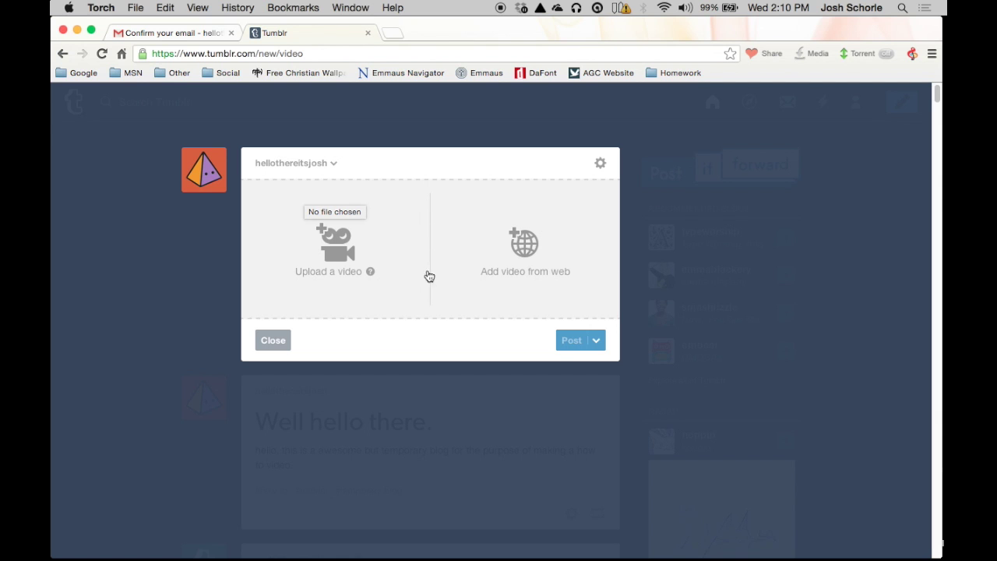
pyautogui.click(265, 343)
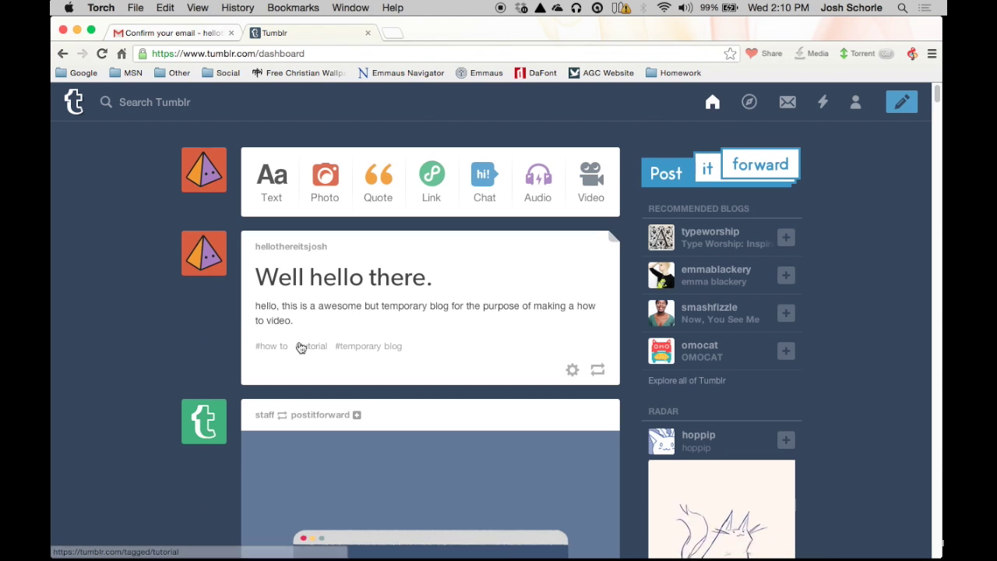
pyautogui.moveTo(205, 177)
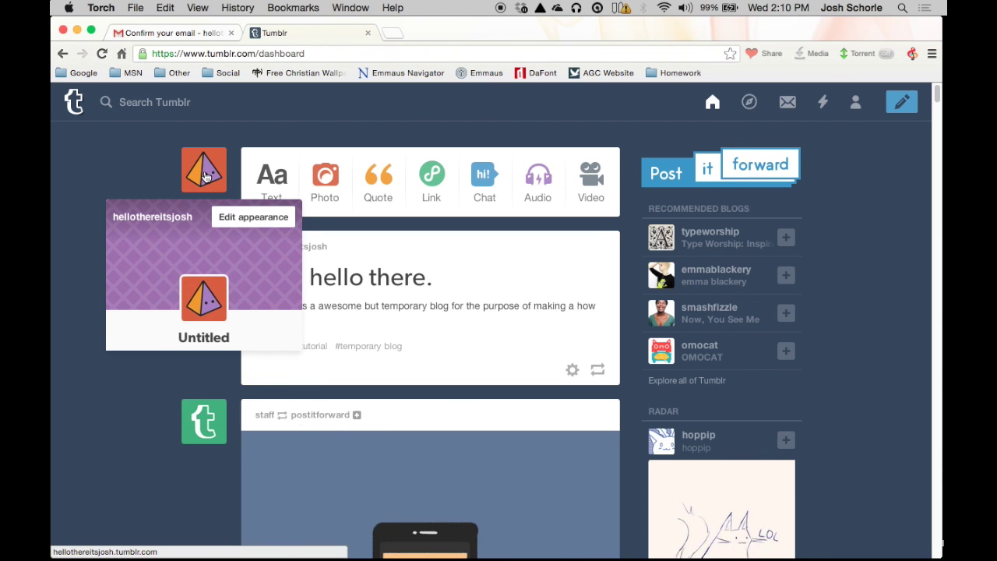
# Step: Open the blog settings, preview the live blog, and enter appearance editing
pyautogui.click(283, 221)
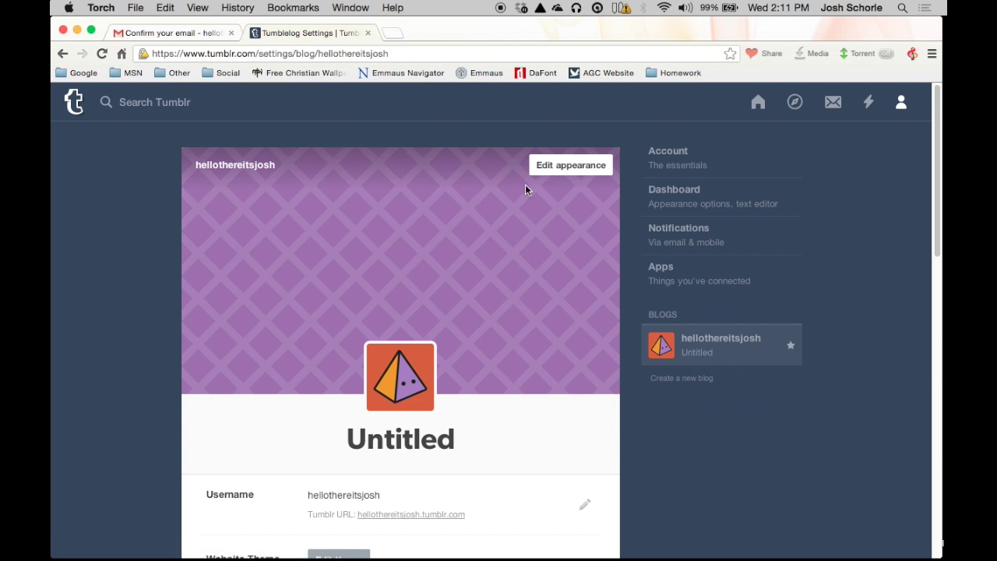
pyautogui.click(389, 377)
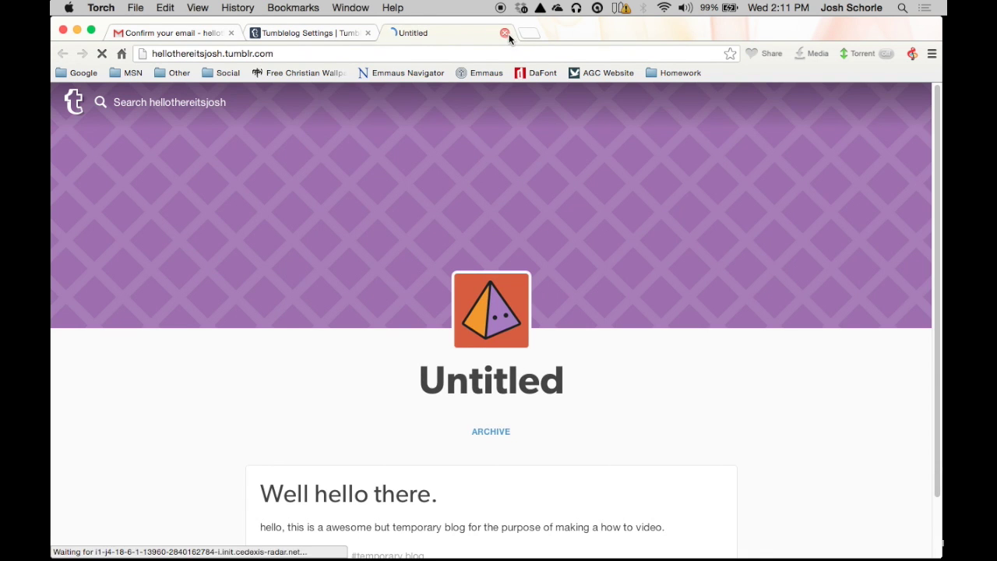
pyautogui.click(505, 33)
pyautogui.click(549, 167)
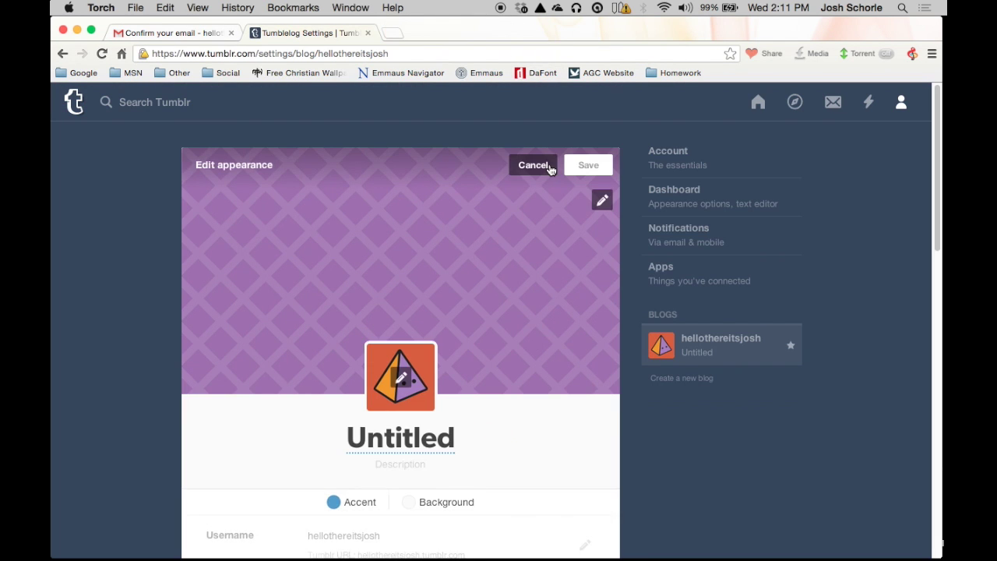
pyautogui.click(398, 378)
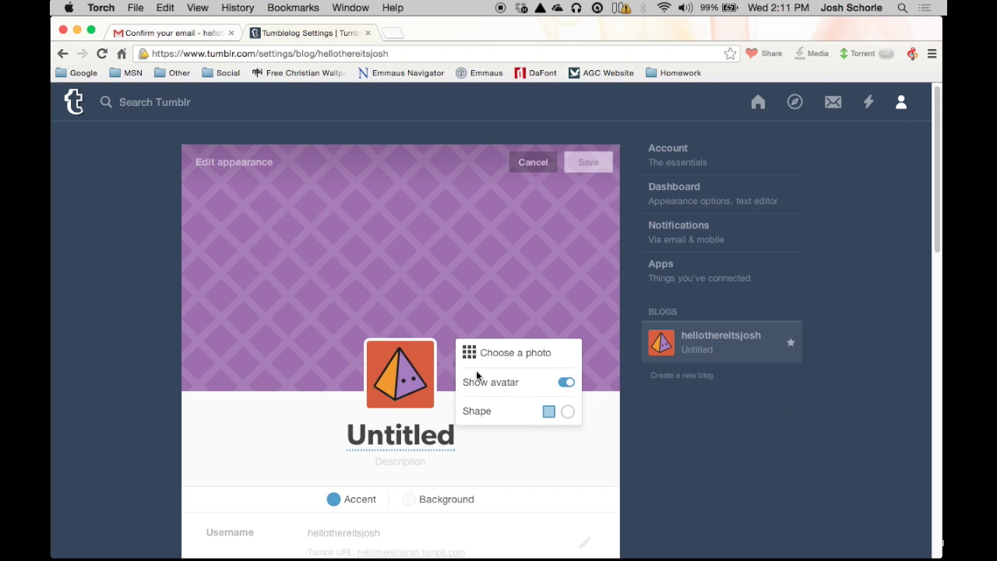
pyautogui.click(489, 447)
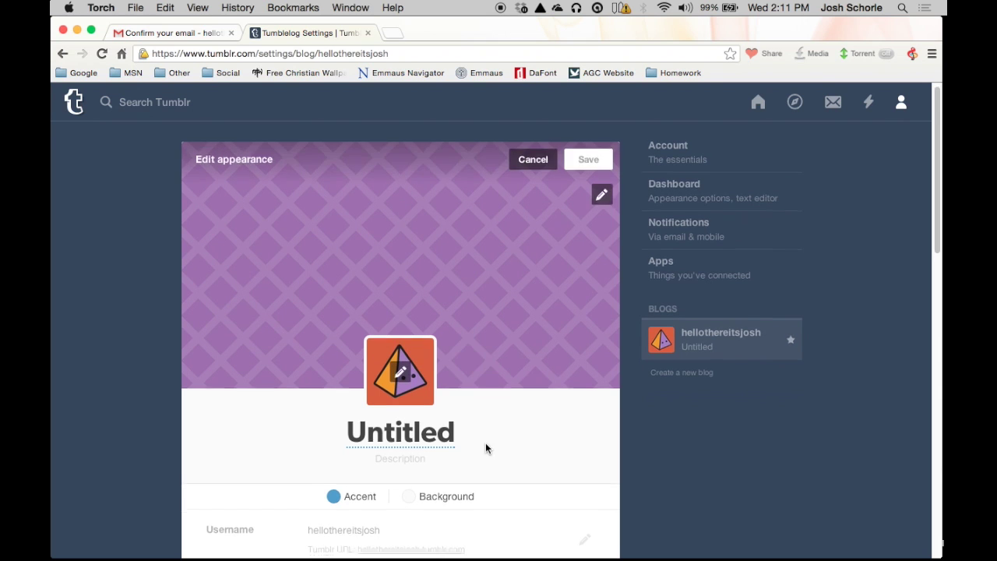
pyautogui.scroll(-3, 425, 251)
# Step: Retitle the blog 'Hello There It's Josh' in medium blue Futura and save
pyautogui.click(415, 342)
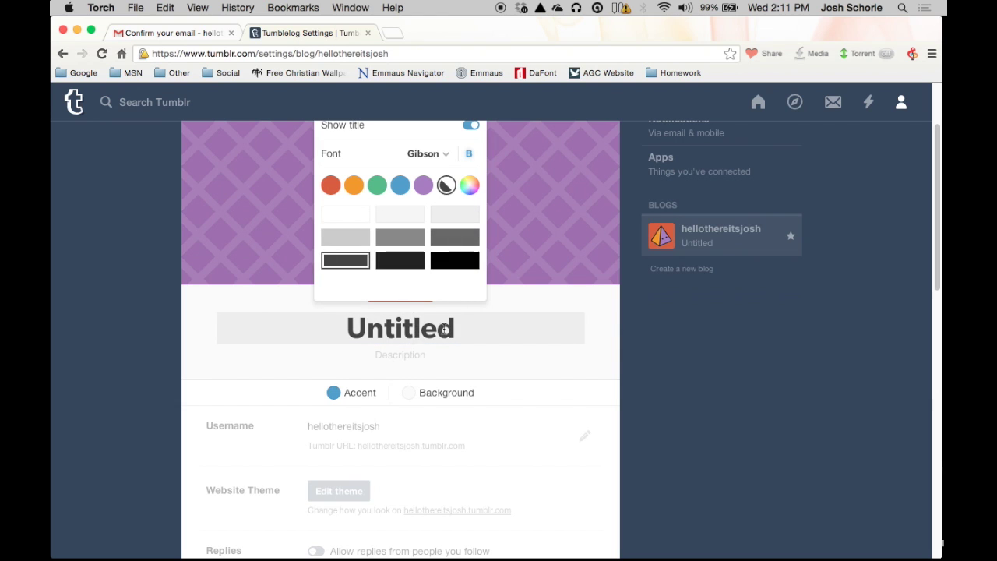
pyautogui.moveTo(451, 328); pyautogui.dragTo(339, 323)
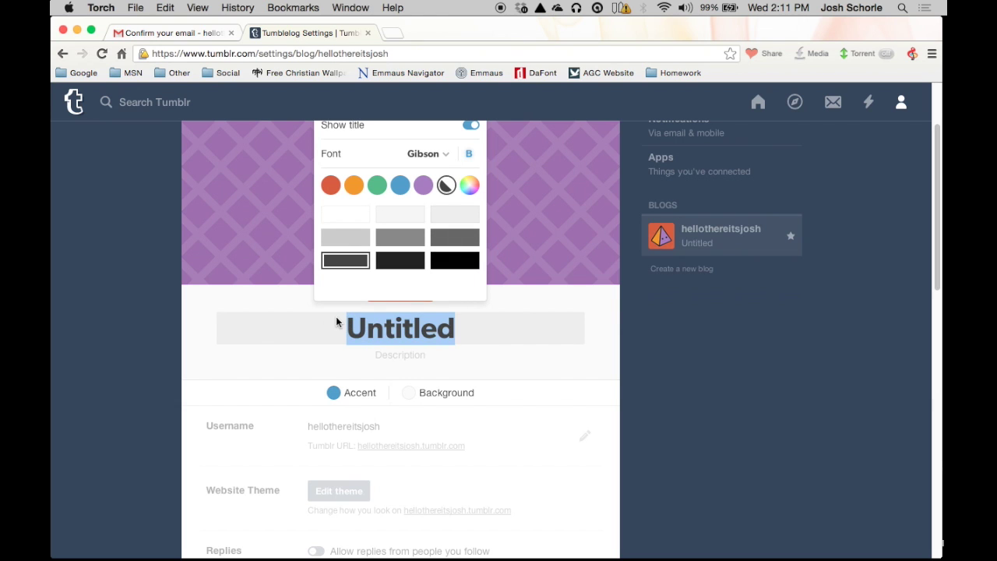
pyautogui.write('Hello')
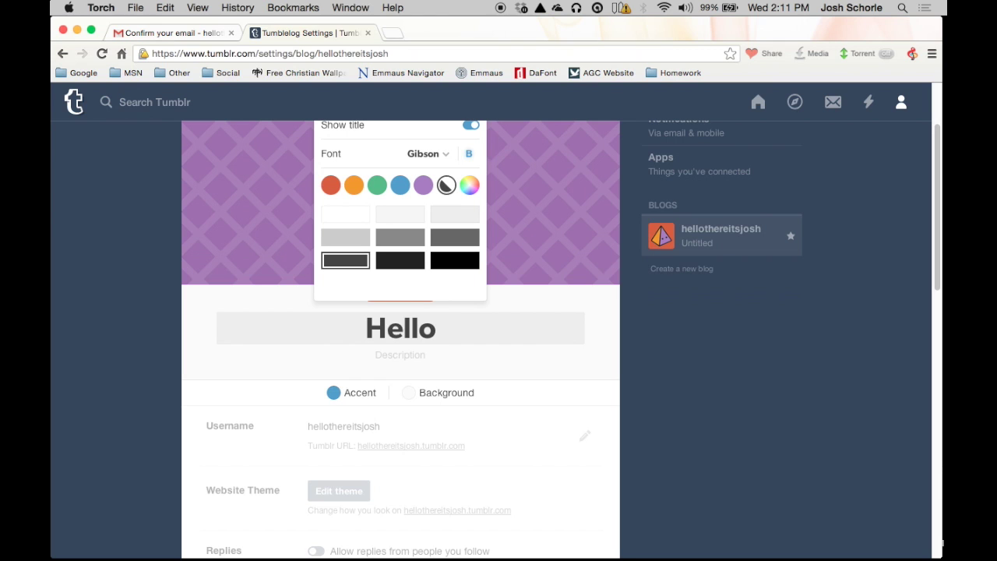
pyautogui.write(' There I')
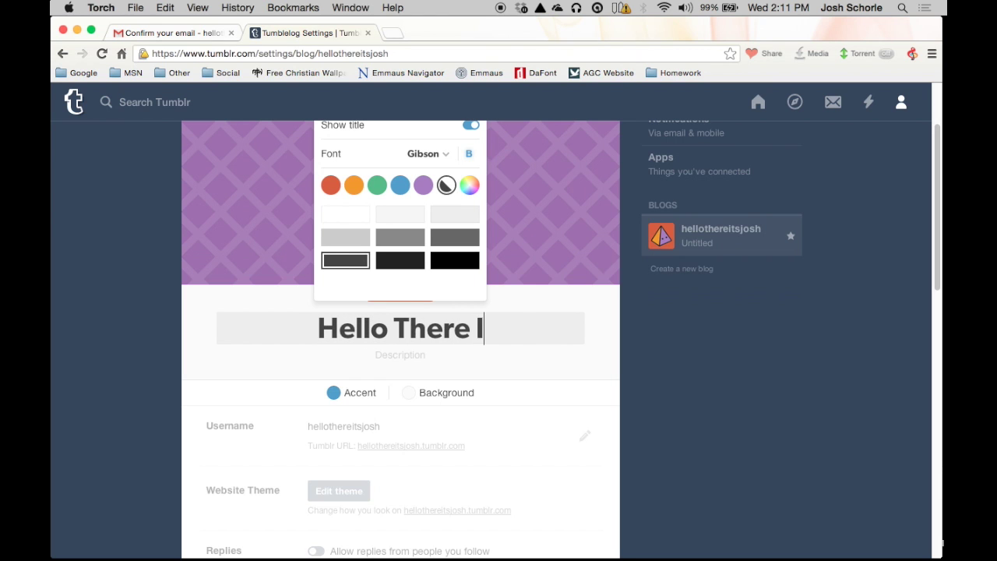
pyautogui.write("t's Josh")
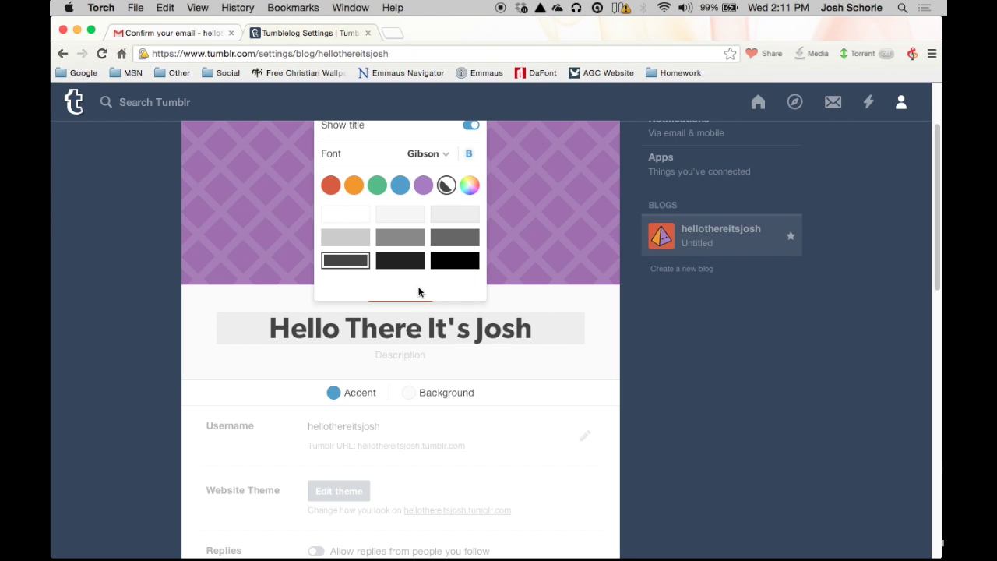
pyautogui.scroll(3, 418, 292)
pyautogui.click(399, 294)
pyautogui.click(401, 369)
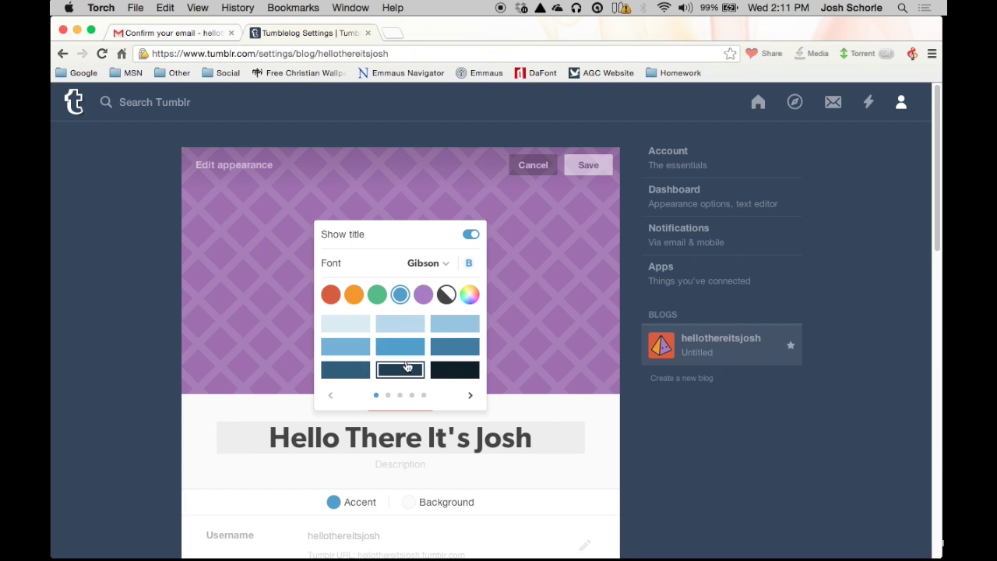
pyautogui.click(400, 352)
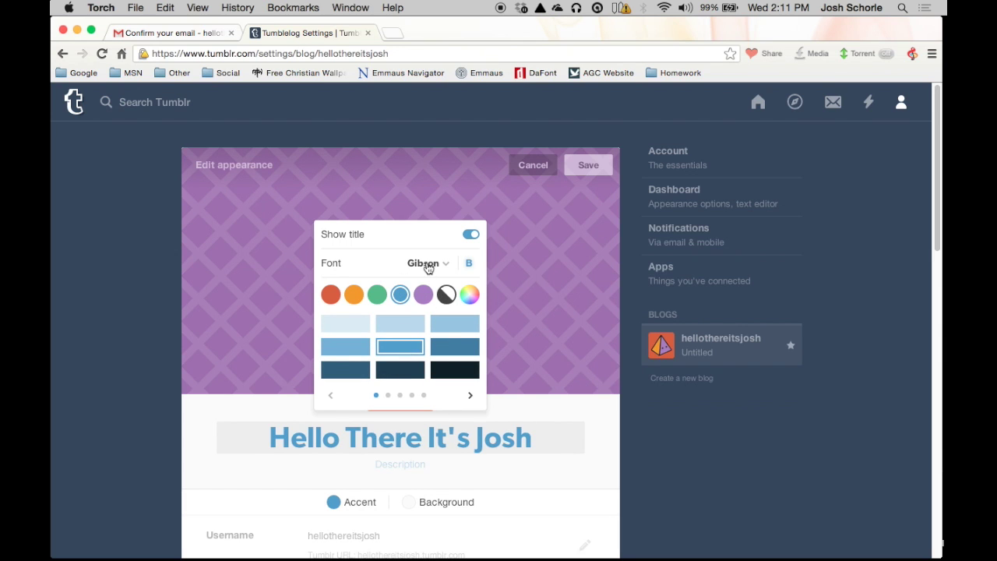
pyautogui.click(429, 267)
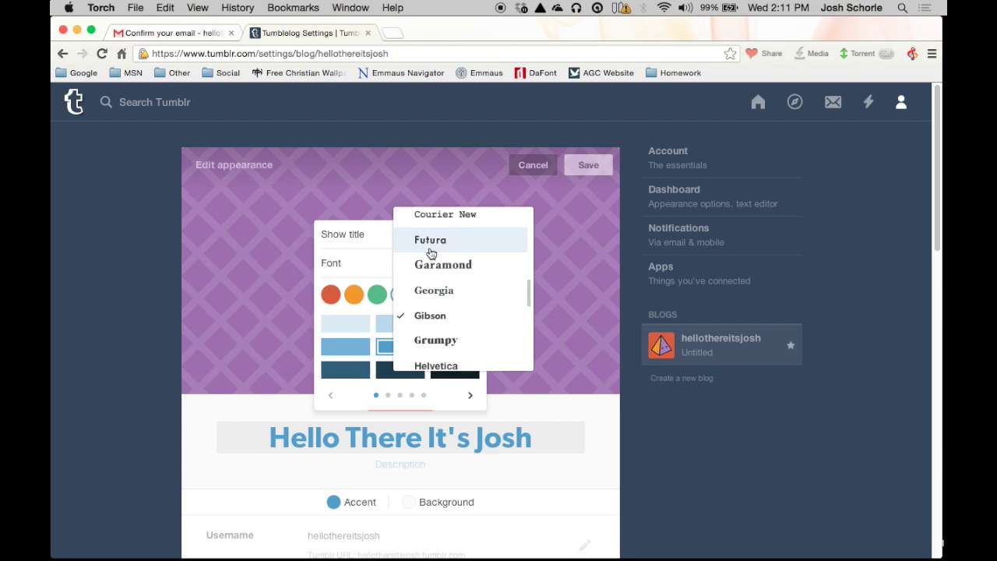
pyautogui.click(430, 241)
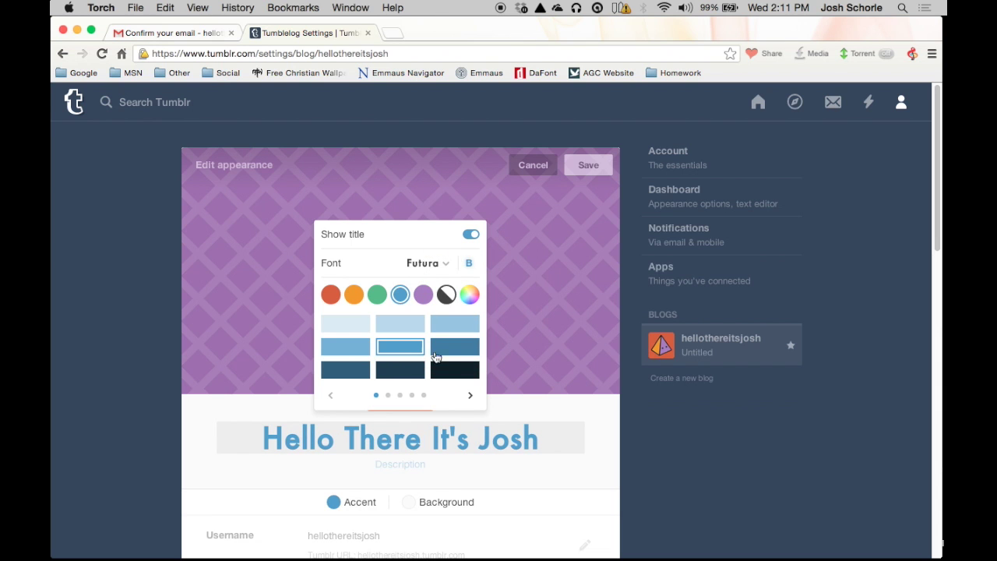
pyautogui.click(489, 475)
pyautogui.scroll(-5, 490, 448)
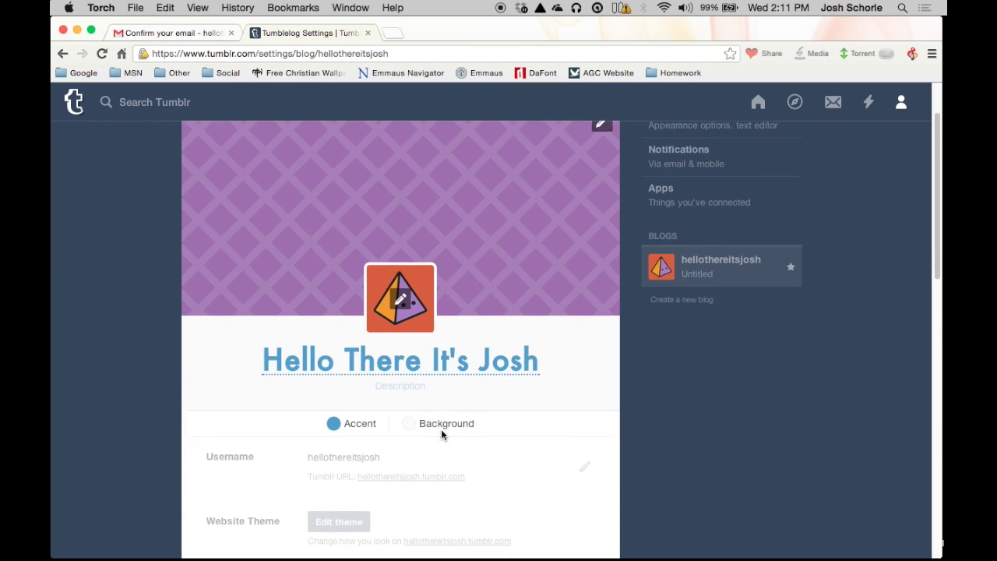
pyautogui.scroll(5, 420, 369)
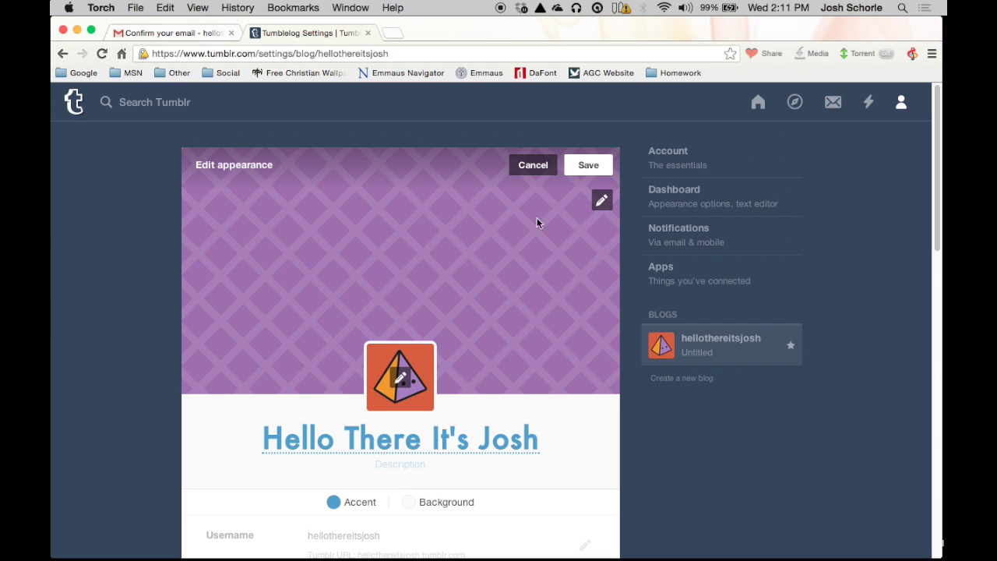
pyautogui.click(589, 169)
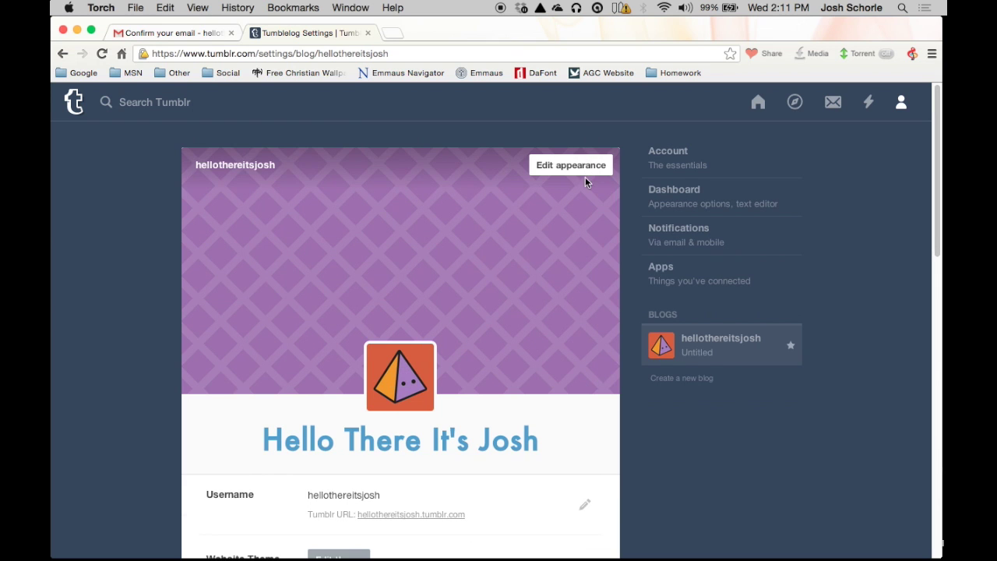
# Step: Let people ask the blog questions, including anonymous questions
pyautogui.scroll(-3, 556, 197)
pyautogui.scroll(-5, 549, 201)
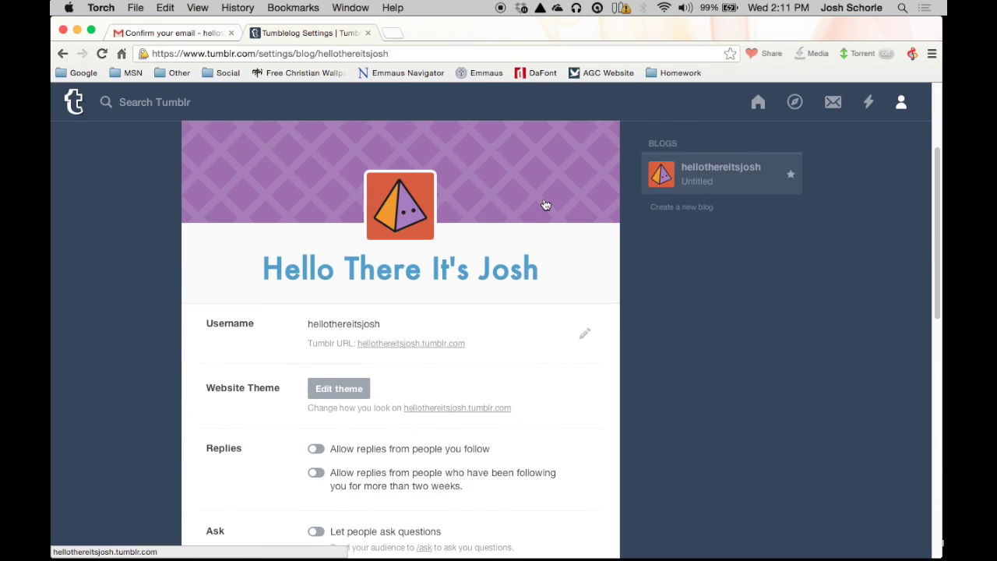
pyautogui.scroll(-3, 540, 192)
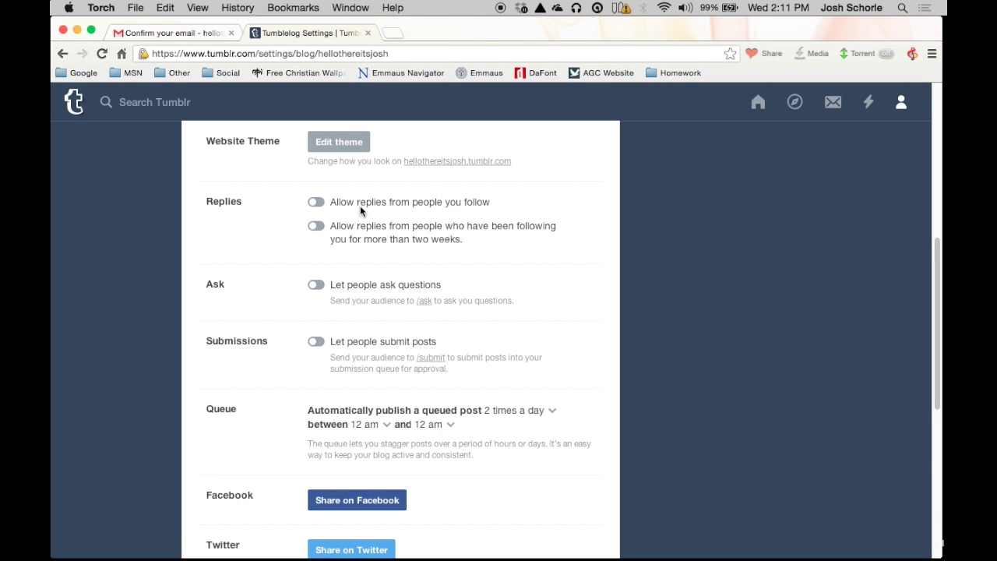
pyautogui.click(315, 286)
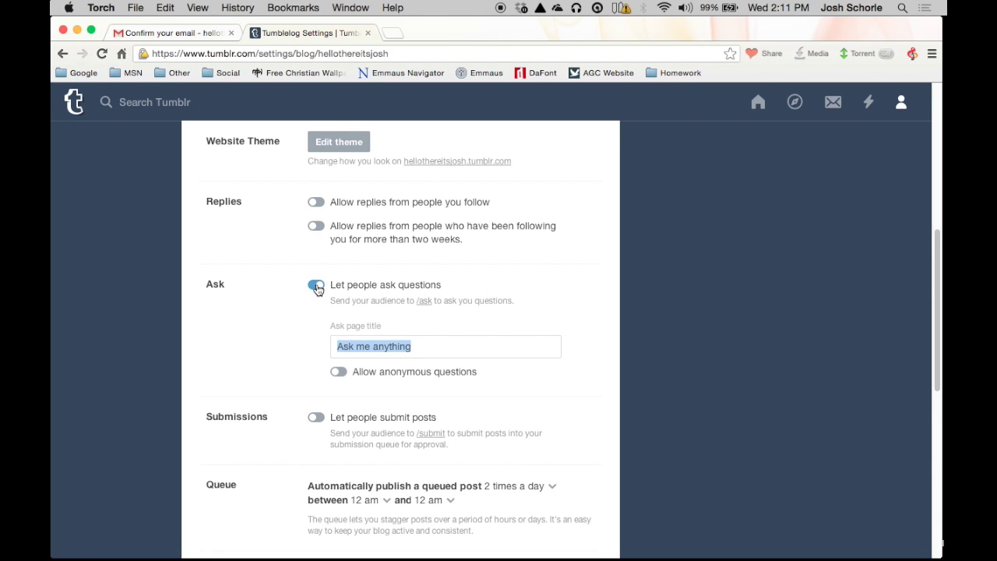
pyautogui.click(339, 373)
# Step: Switch off 'Flag this blog as adult-oriented' under Directory, then return to the top
pyautogui.scroll(-3, 310, 340)
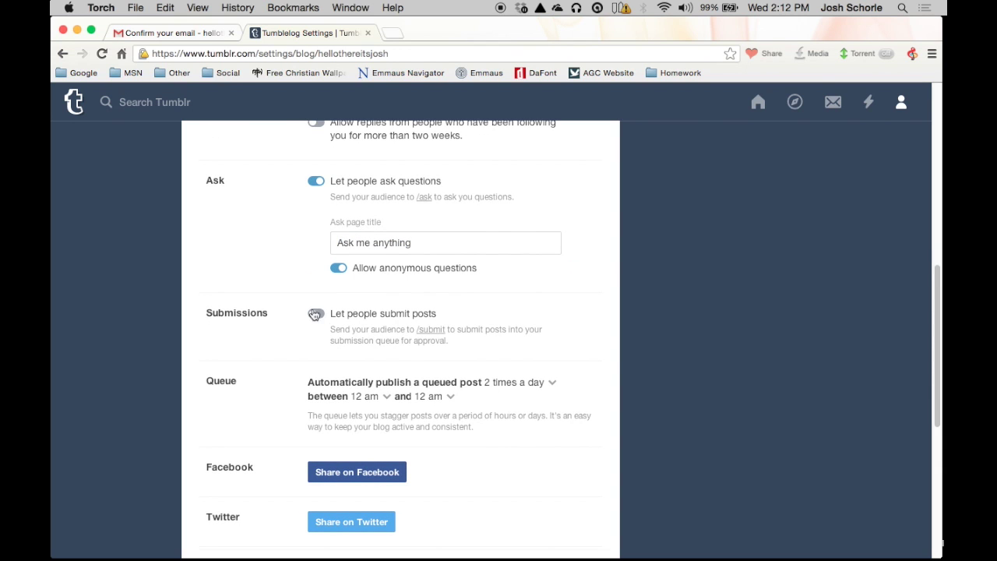
pyautogui.scroll(-1, 326, 325)
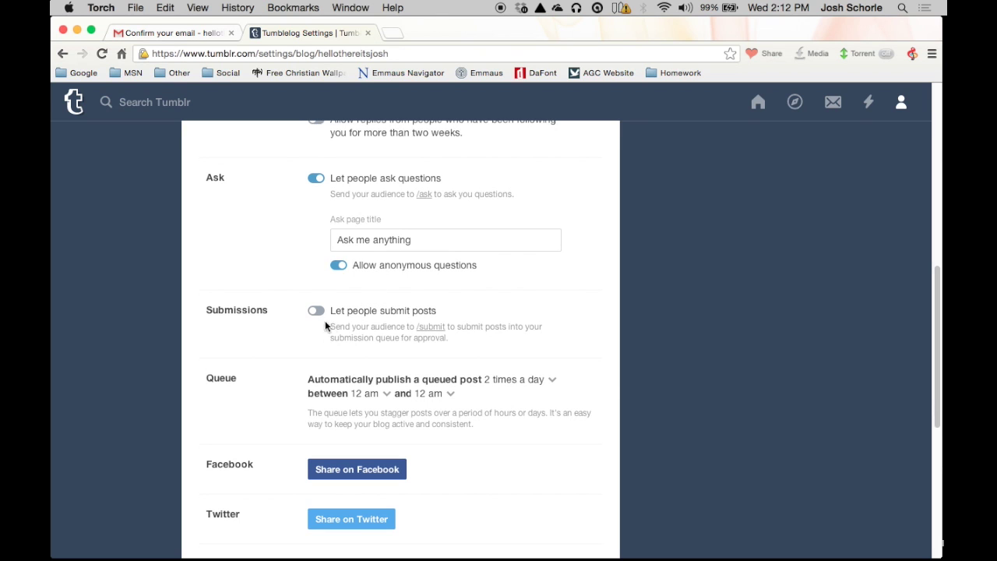
pyautogui.scroll(-3, 345, 382)
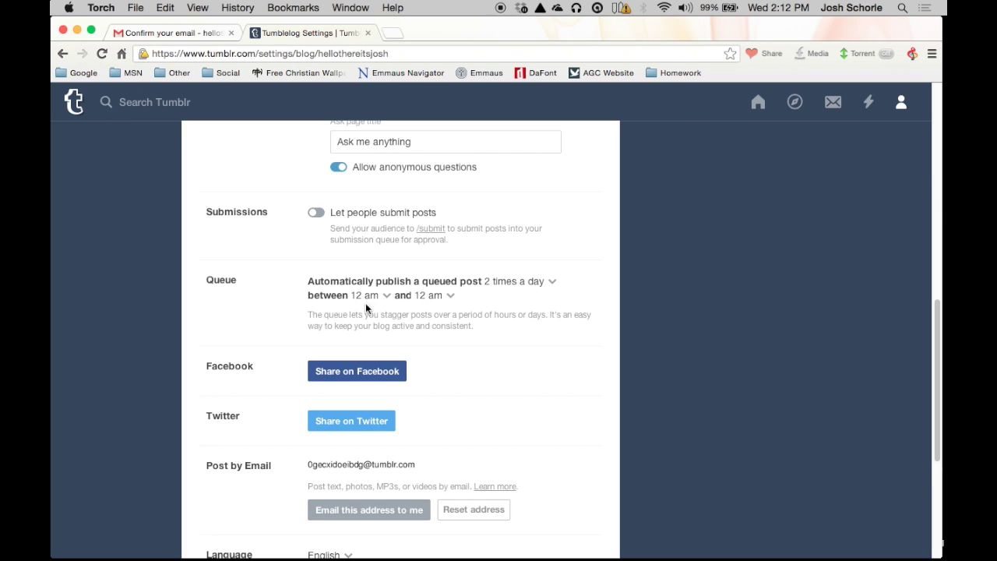
pyautogui.scroll(-3, 434, 307)
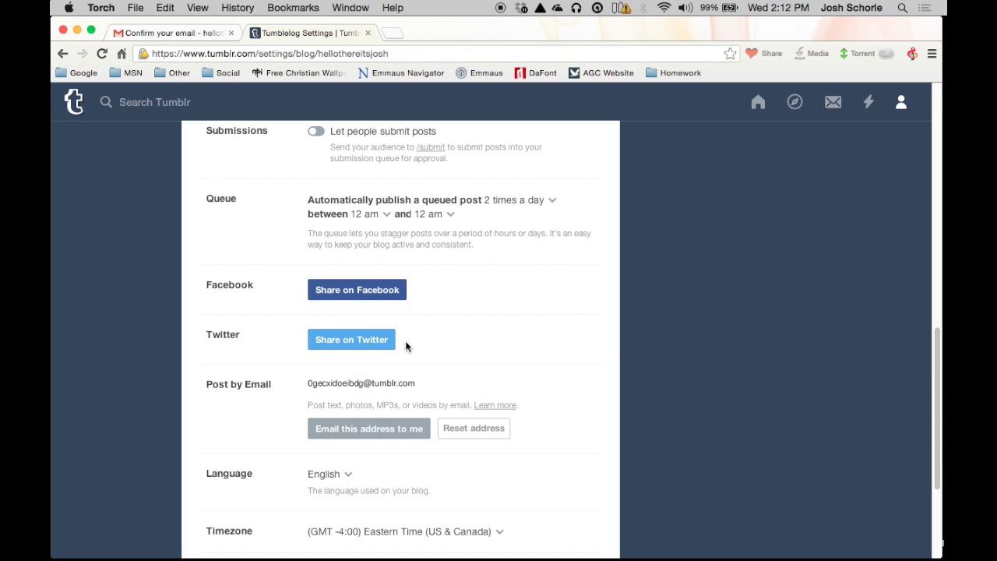
pyautogui.scroll(-1, 387, 358)
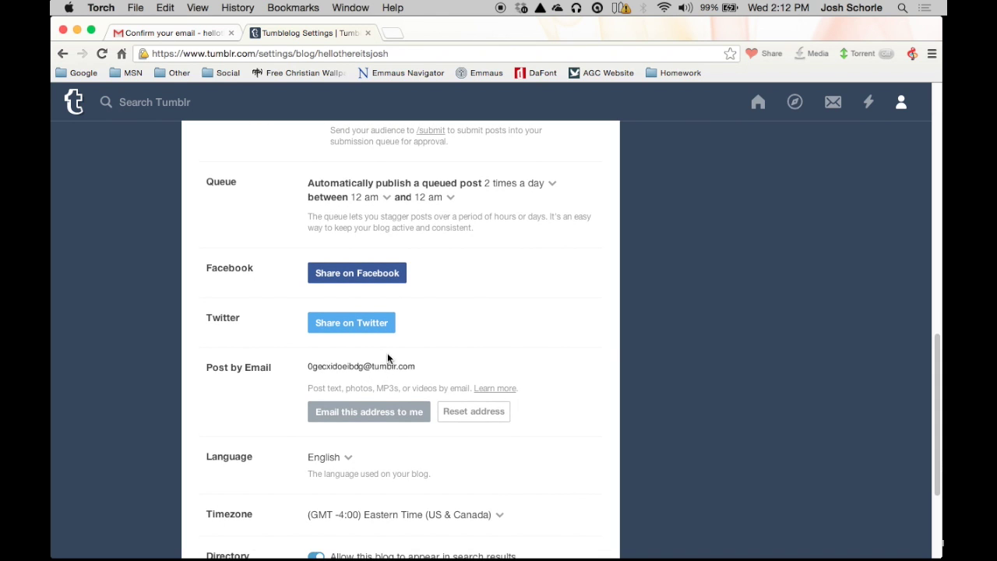
pyautogui.scroll(-5, 387, 358)
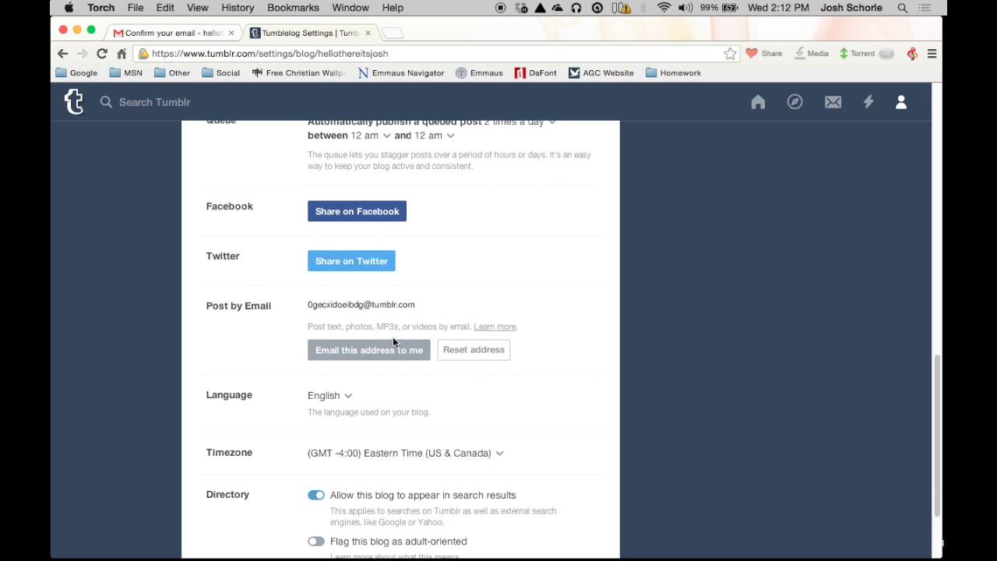
pyautogui.scroll(-3, 391, 338)
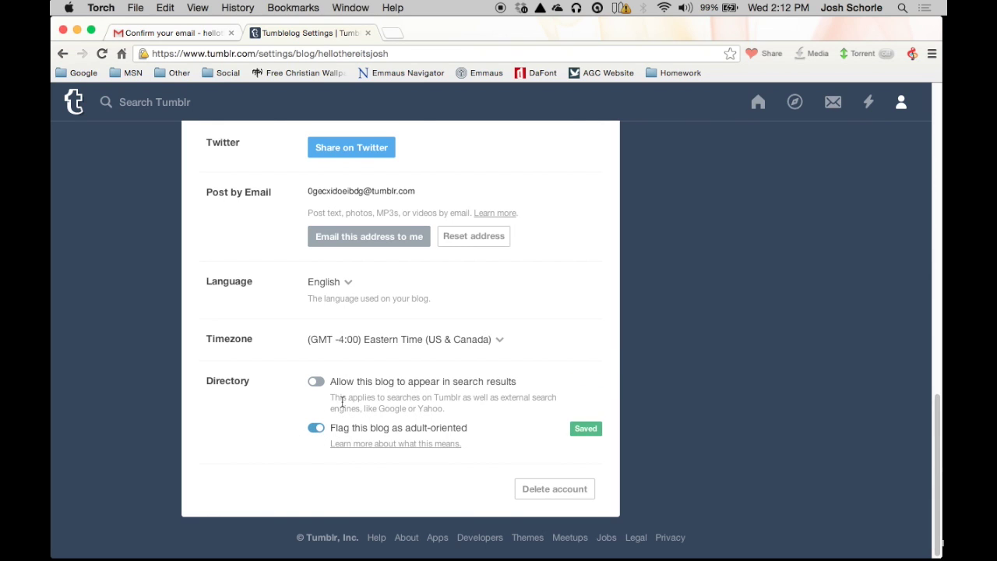
pyautogui.click(316, 428)
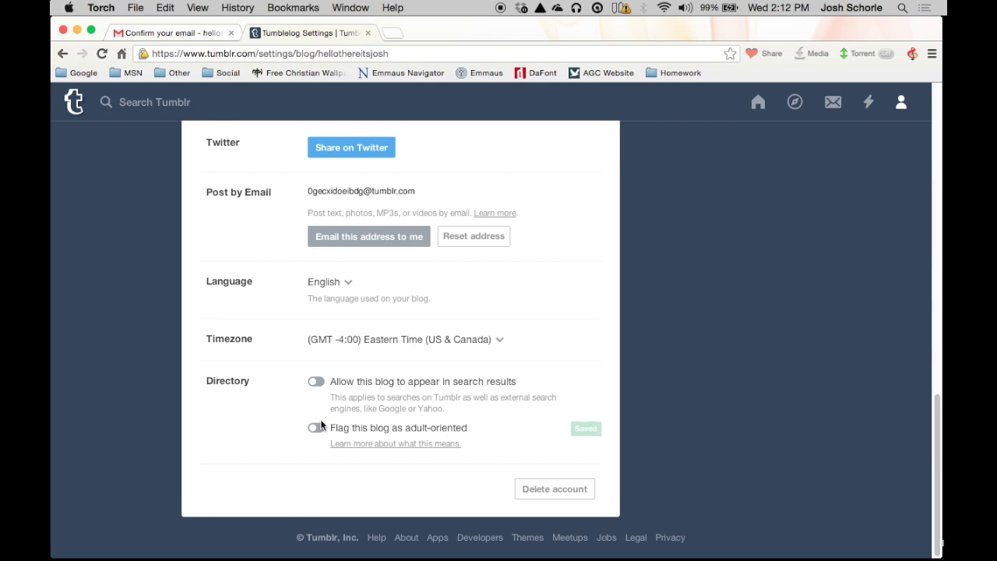
pyautogui.scroll(5, 327, 427)
pyautogui.scroll(6, 332, 423)
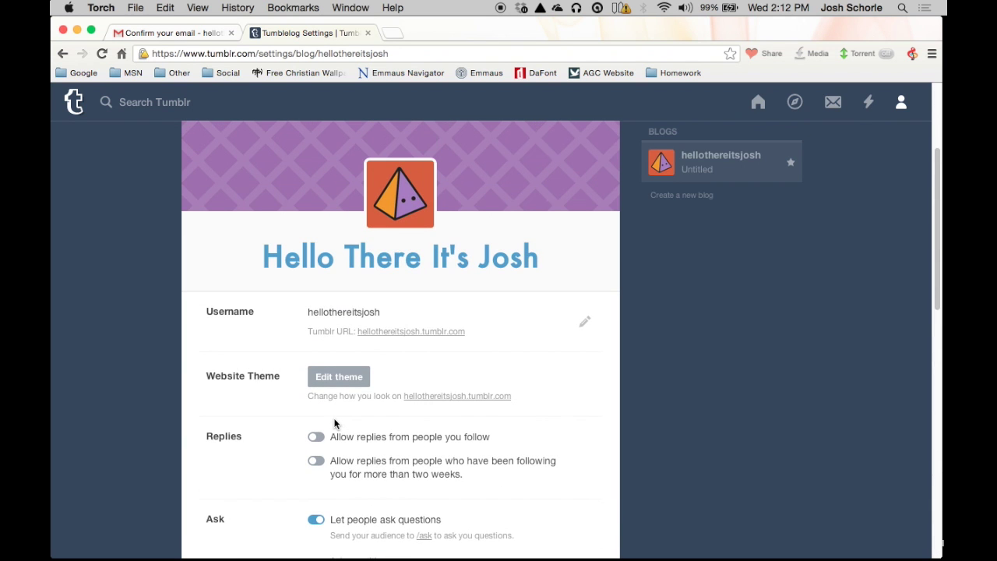
pyautogui.scroll(3, 336, 423)
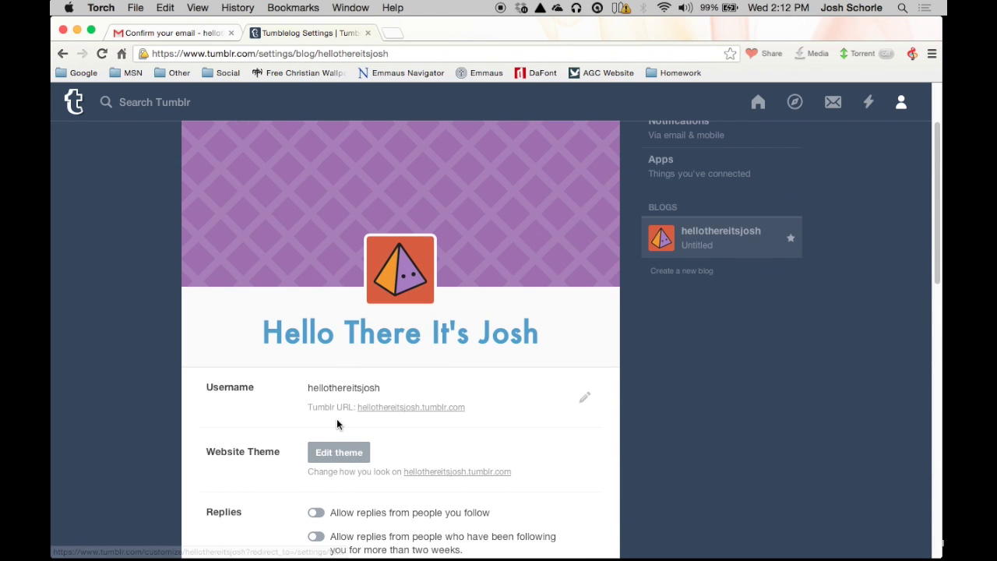
pyautogui.scroll(2, 543, 355)
pyautogui.scroll(-15, 545, 355)
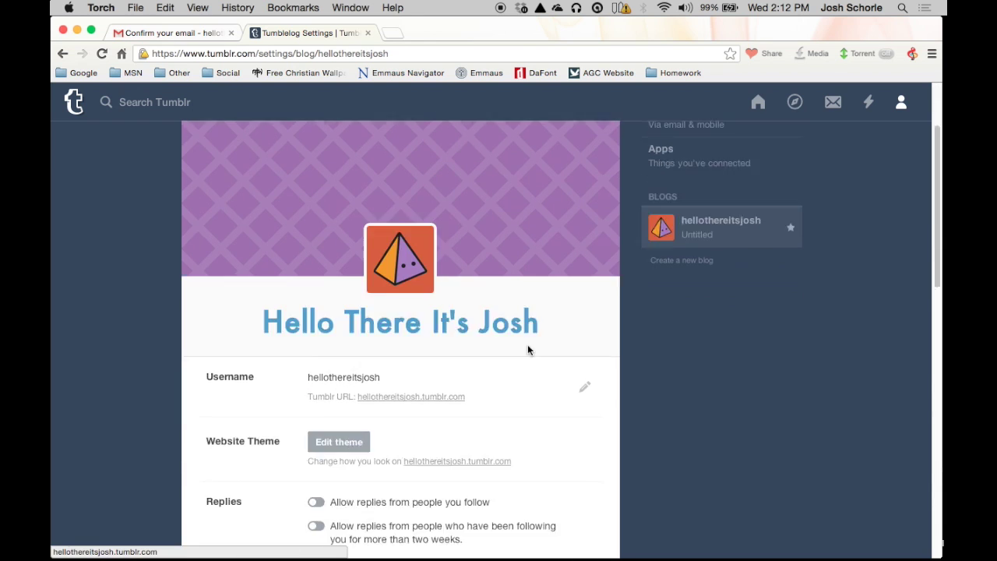
pyautogui.scroll(10, 514, 352)
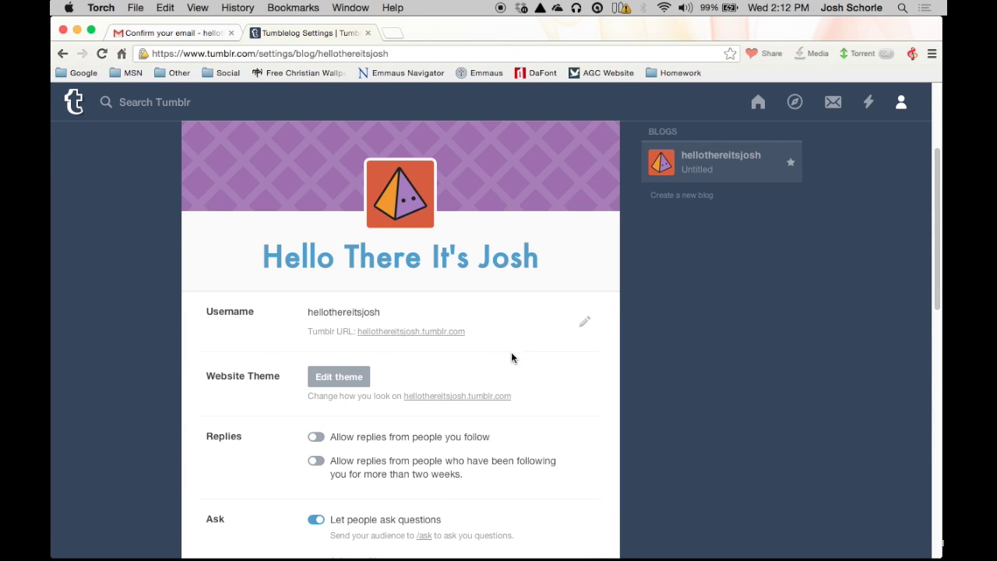
pyautogui.click(335, 383)
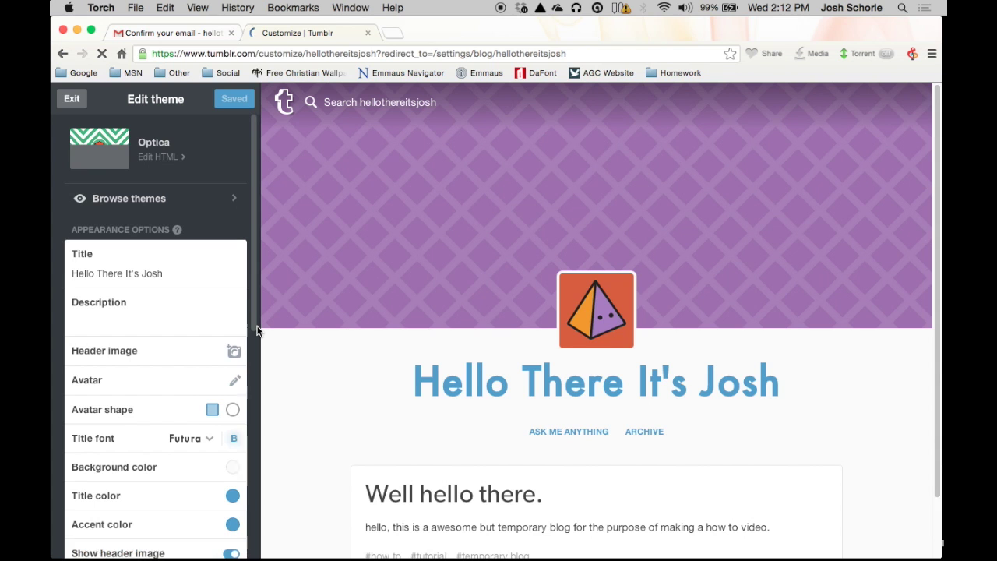
# Step: Scroll the theme customizer sidebar to review the current Optica theme's appearance options
pyautogui.scroll(-2, 234, 355)
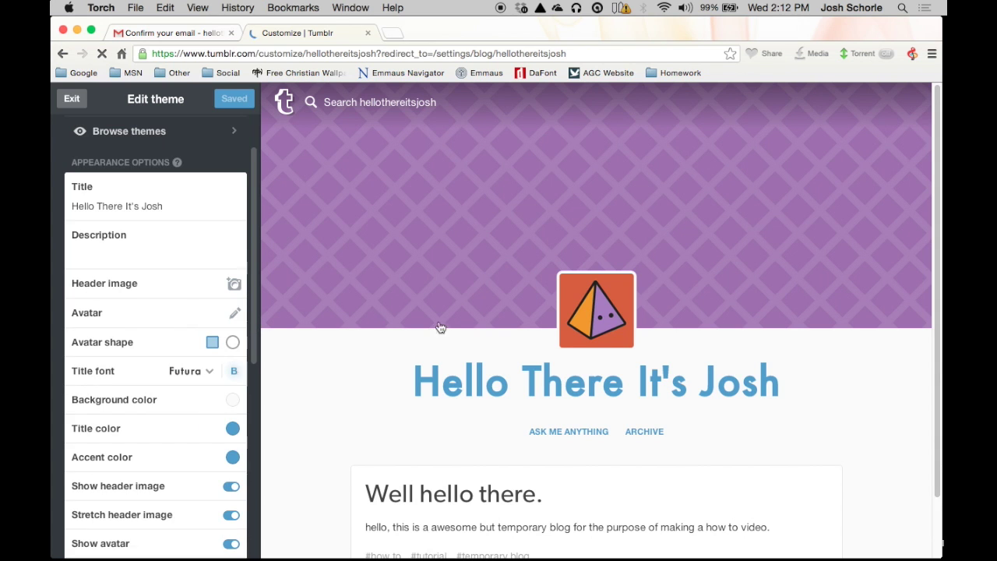
pyautogui.scroll(-1, 421, 339)
pyautogui.scroll(2, 441, 333)
# Step: Type the description 'Hello there and welcome to my temporary blog for tutorial purposes.'
pyautogui.write('Hell')
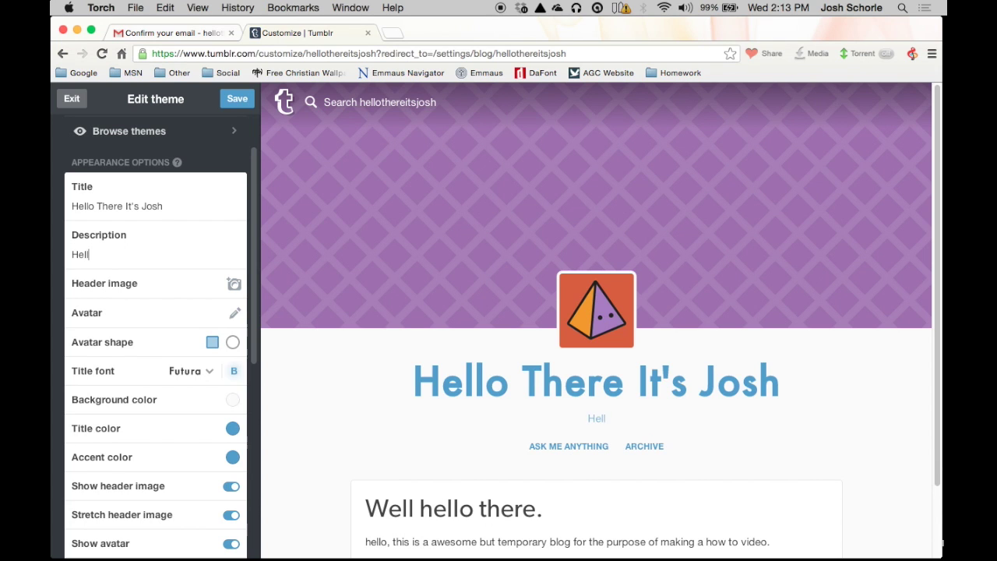
pyautogui.write('o there and w')
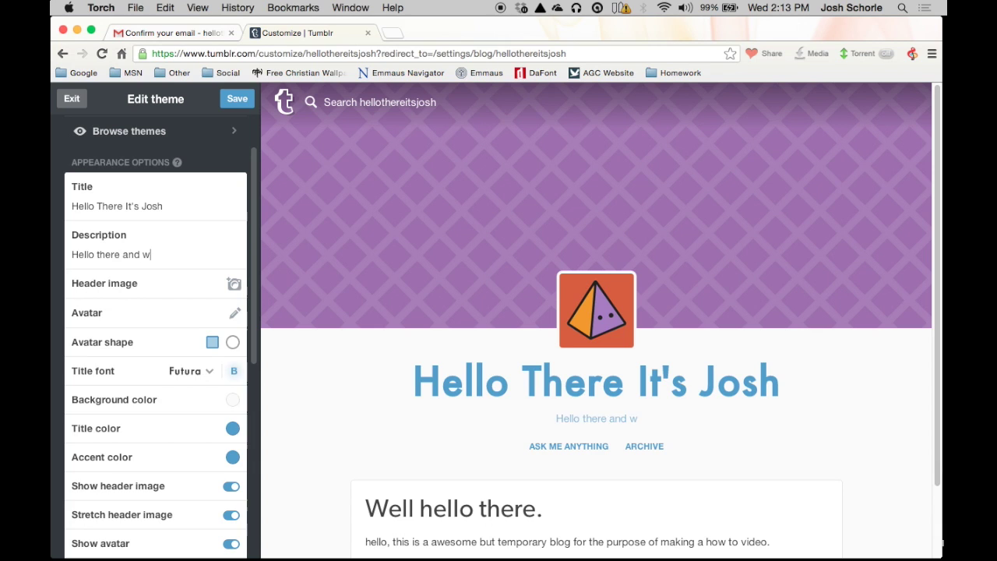
pyautogui.write('elcome to m')
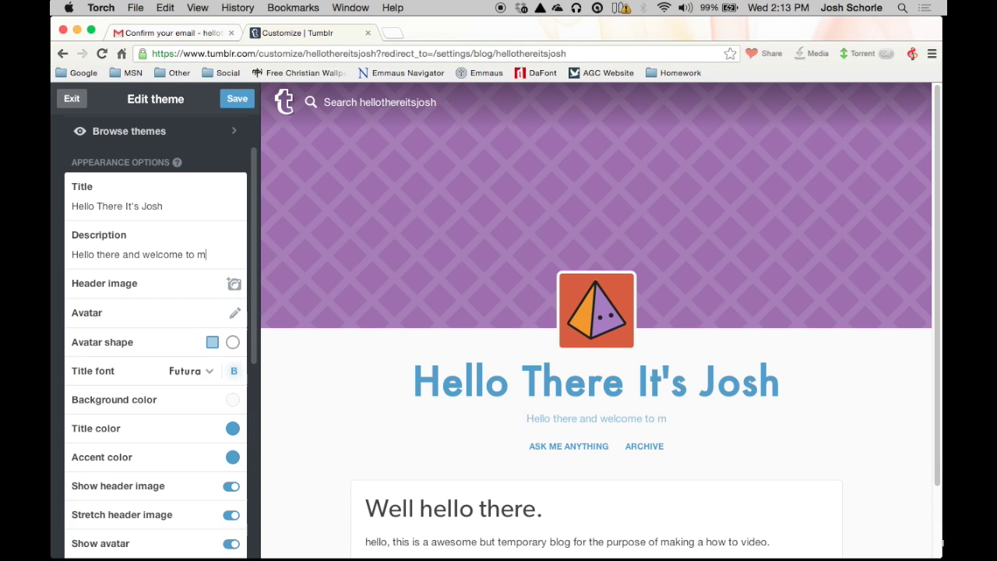
pyautogui.write('y temporar')
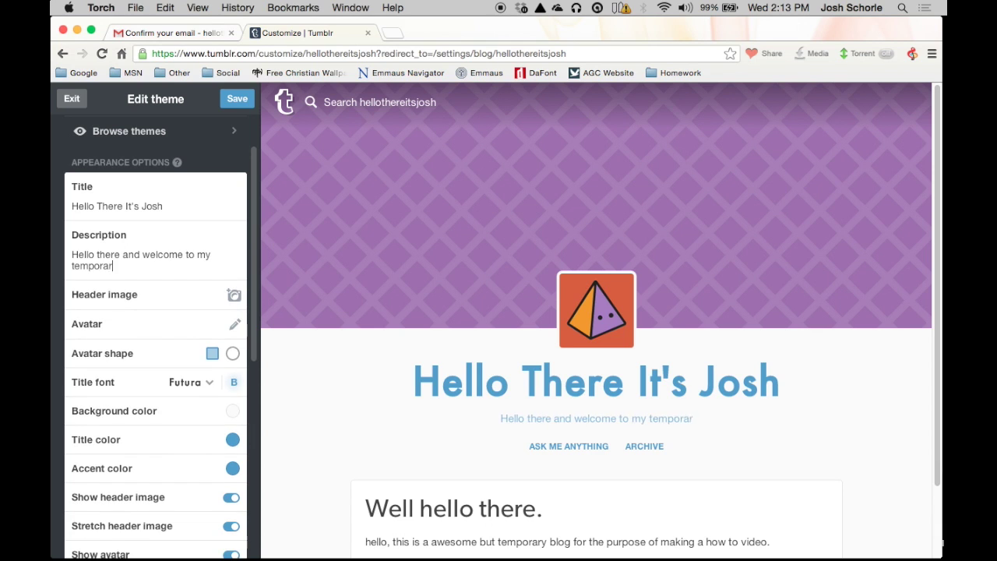
pyautogui.write('y blog for tu')
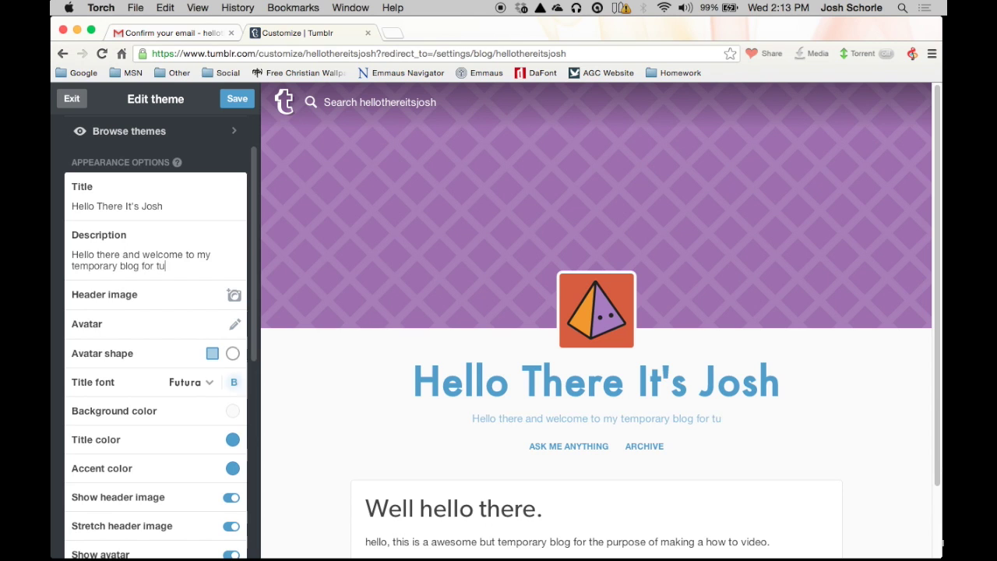
pyautogui.write('torial putp')
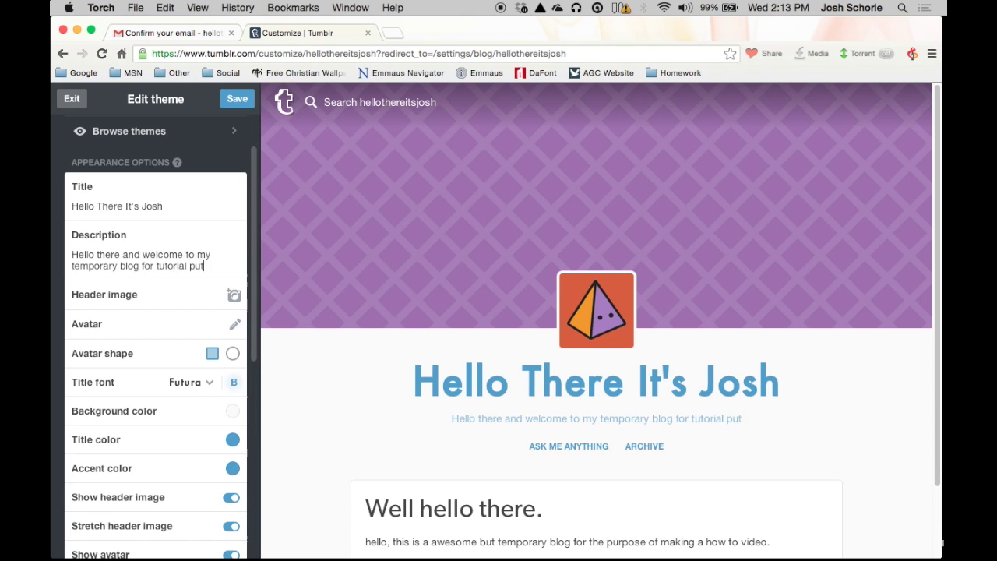
pyautogui.press('BackSpace')
pyautogui.press('BackSpace')
pyautogui.write('rpos')
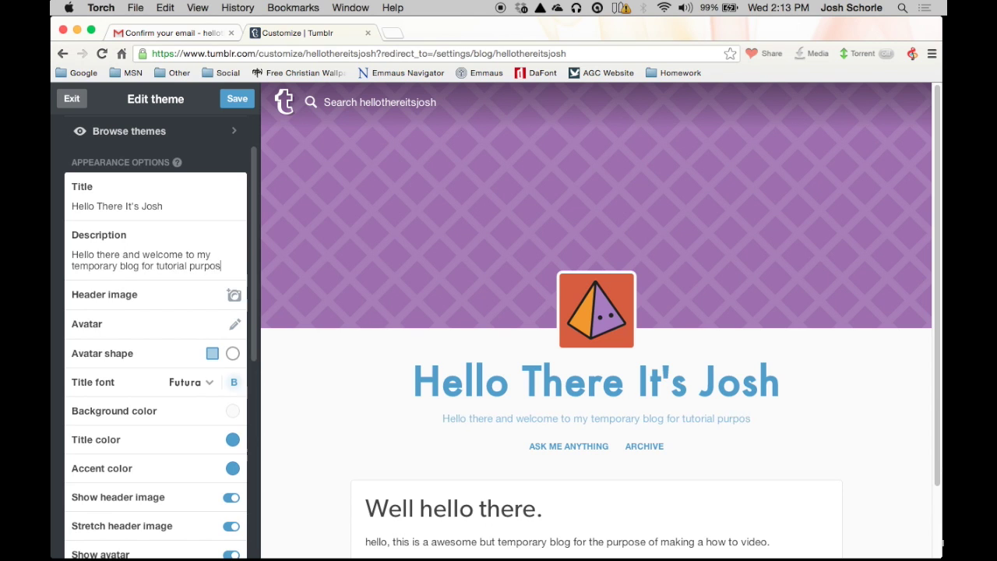
pyautogui.write('es.')
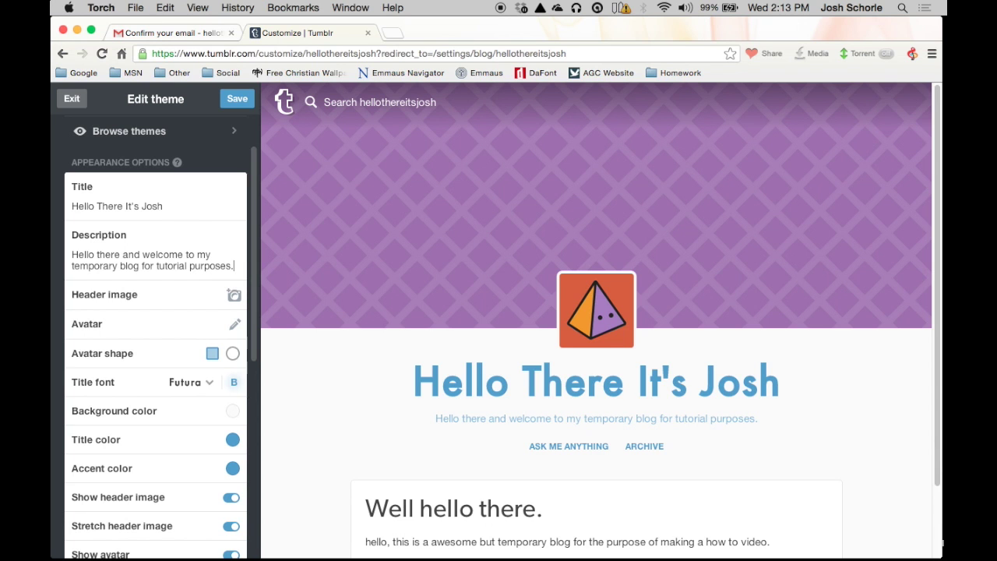
# Step: Save the new blog description and bring up the other available themes
pyautogui.scroll(-10, 111, 324)
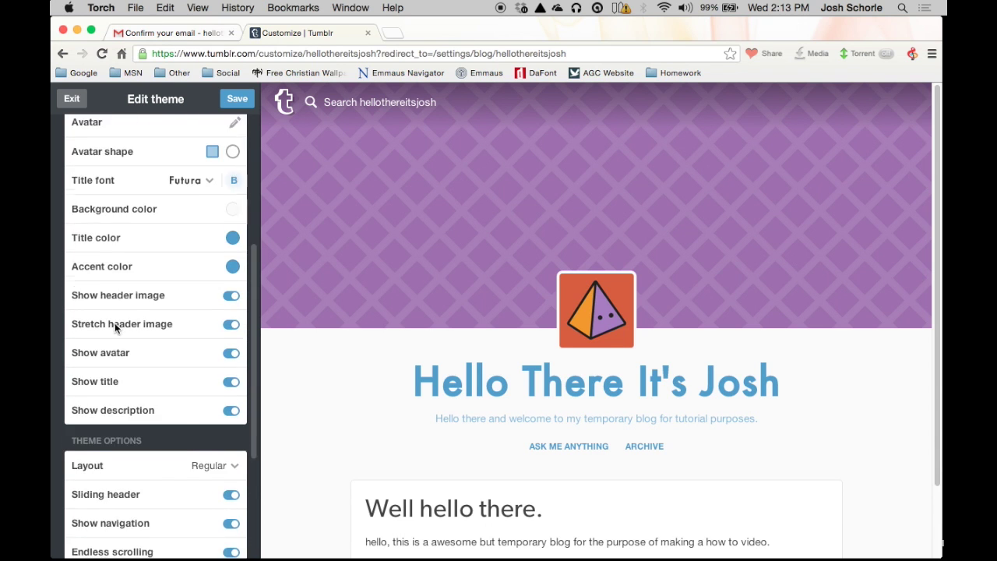
pyautogui.scroll(10, 113, 317)
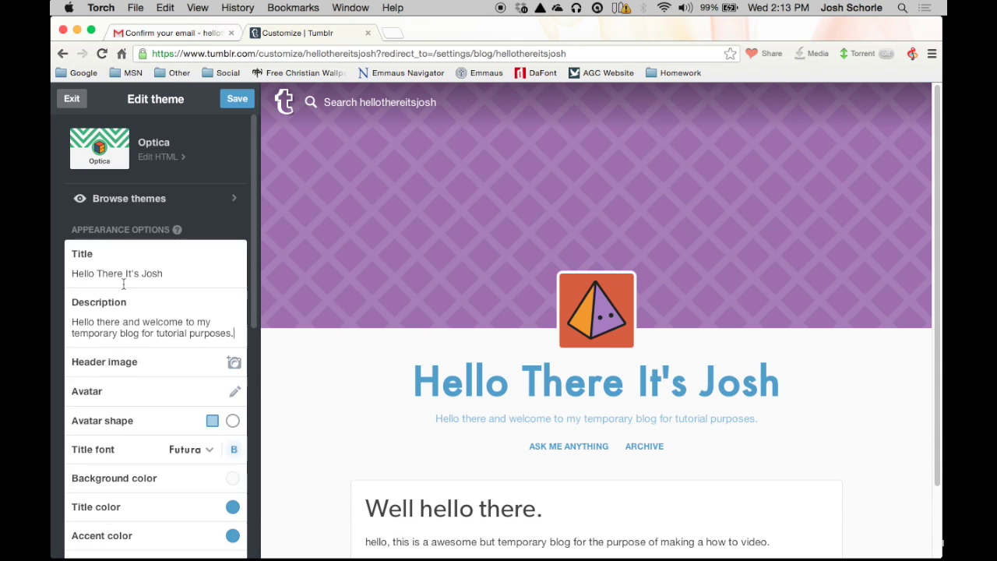
pyautogui.click(235, 101)
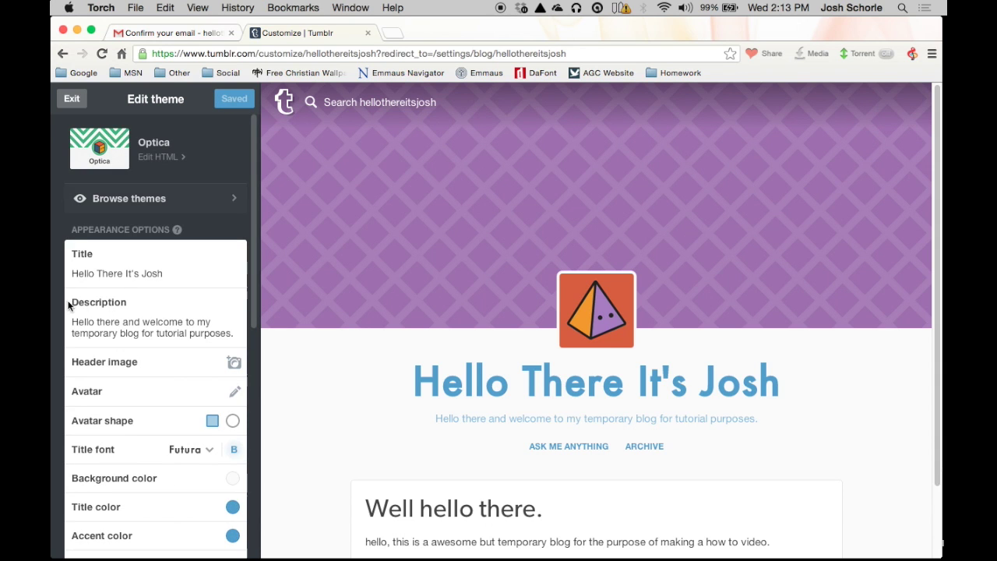
pyautogui.click(163, 200)
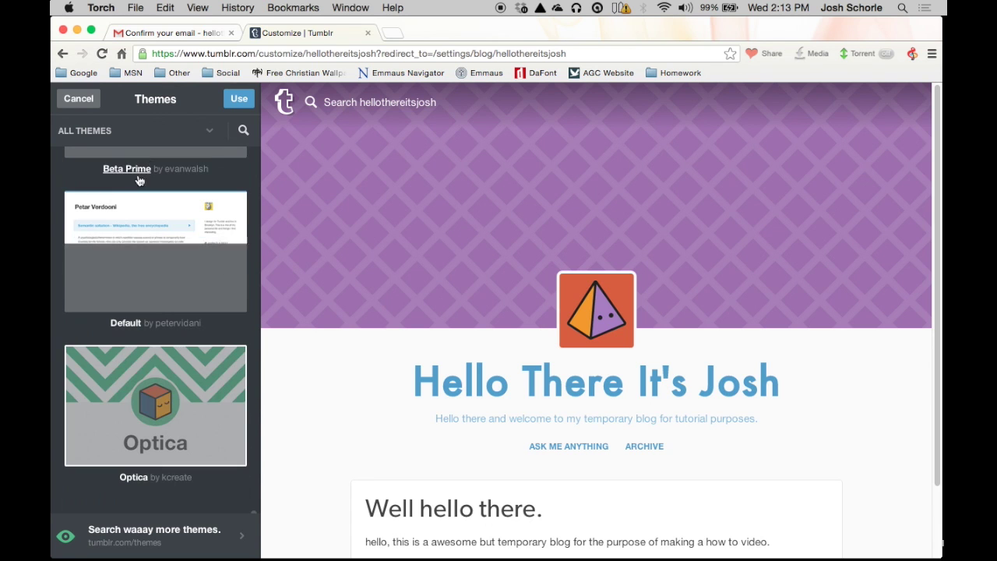
# Step: Scroll up and down through the list of available Tumblr themes
pyautogui.scroll(4, 179, 291)
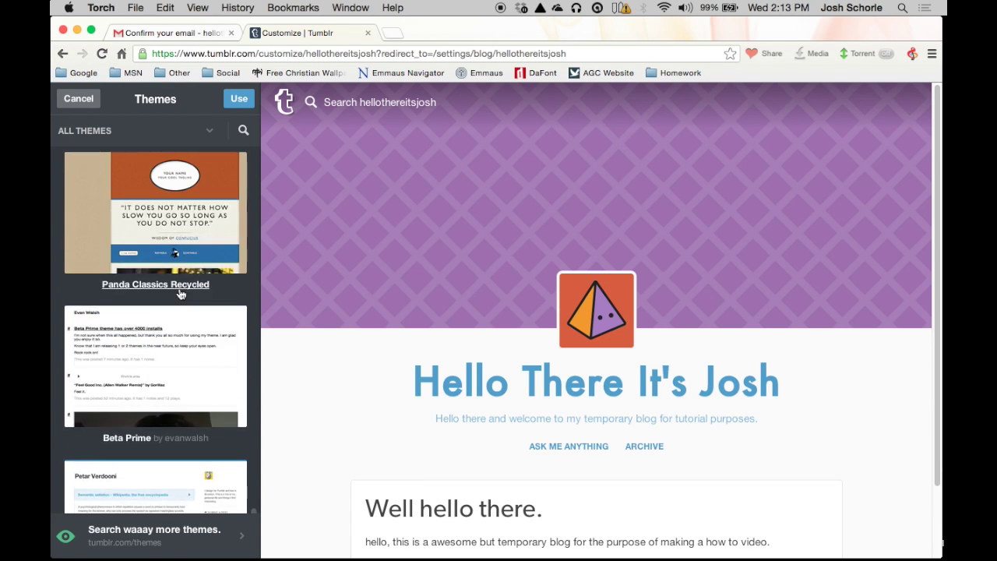
pyautogui.scroll(10, 179, 293)
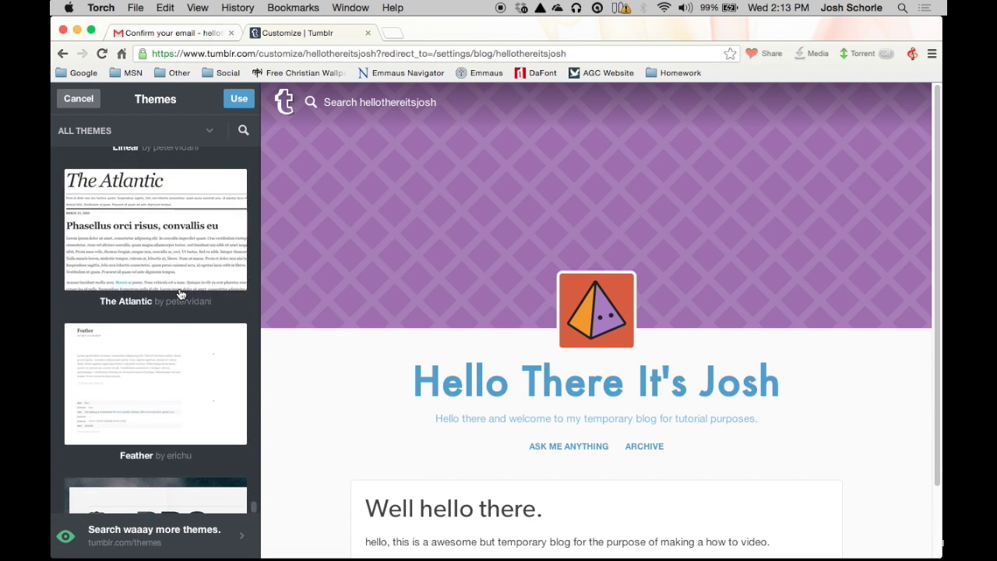
pyautogui.scroll(4, 179, 291)
pyautogui.scroll(-15, 179, 288)
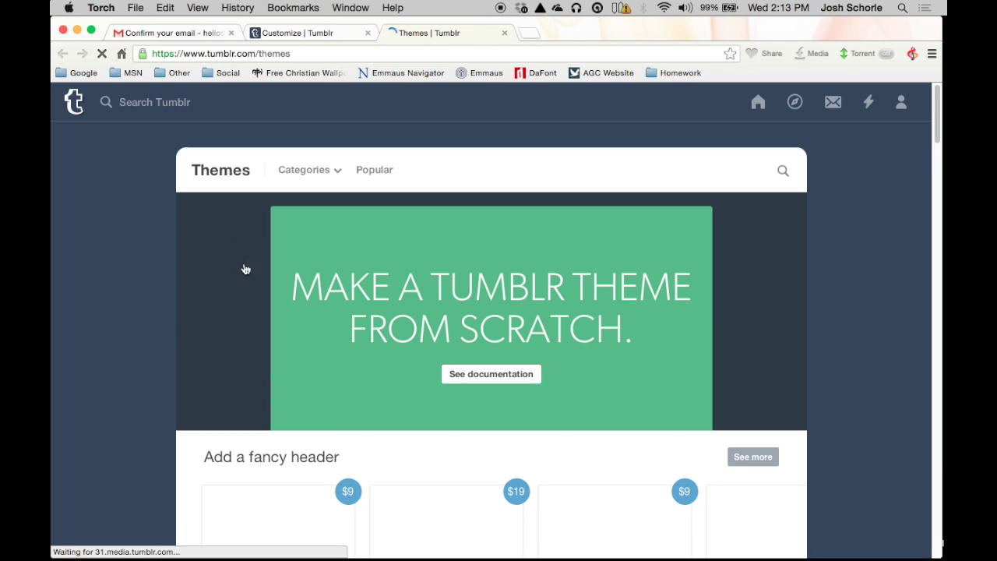
pyautogui.scroll(-5, 385, 361)
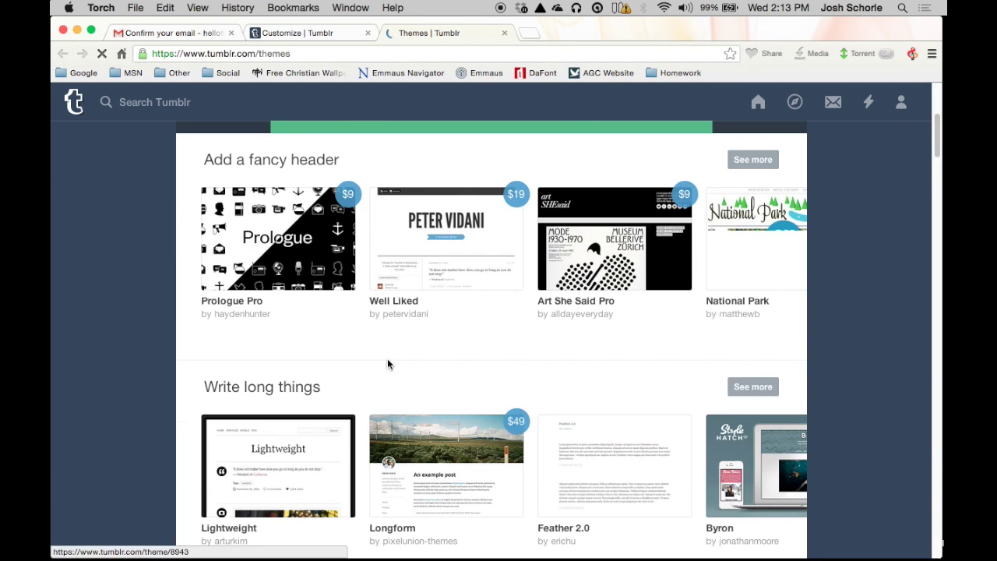
pyautogui.scroll(-5, 355, 365)
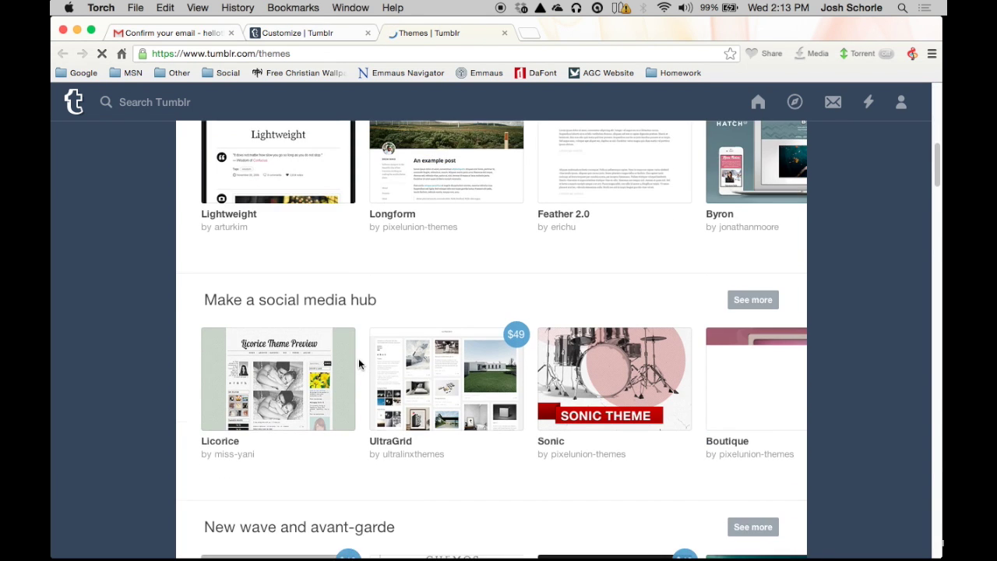
pyautogui.scroll(-2, 358, 364)
pyautogui.scroll(-3, 358, 364)
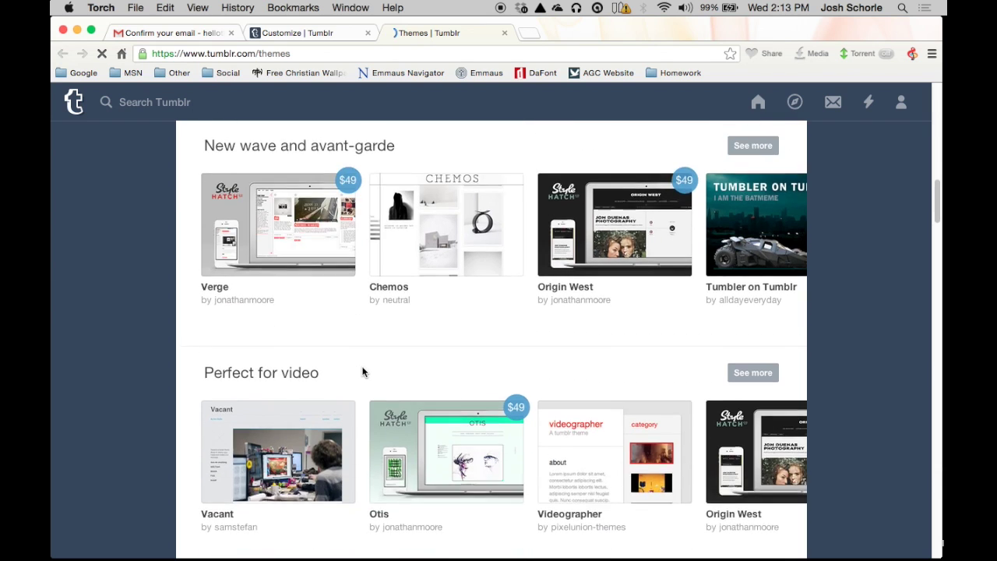
pyautogui.scroll(10, 363, 374)
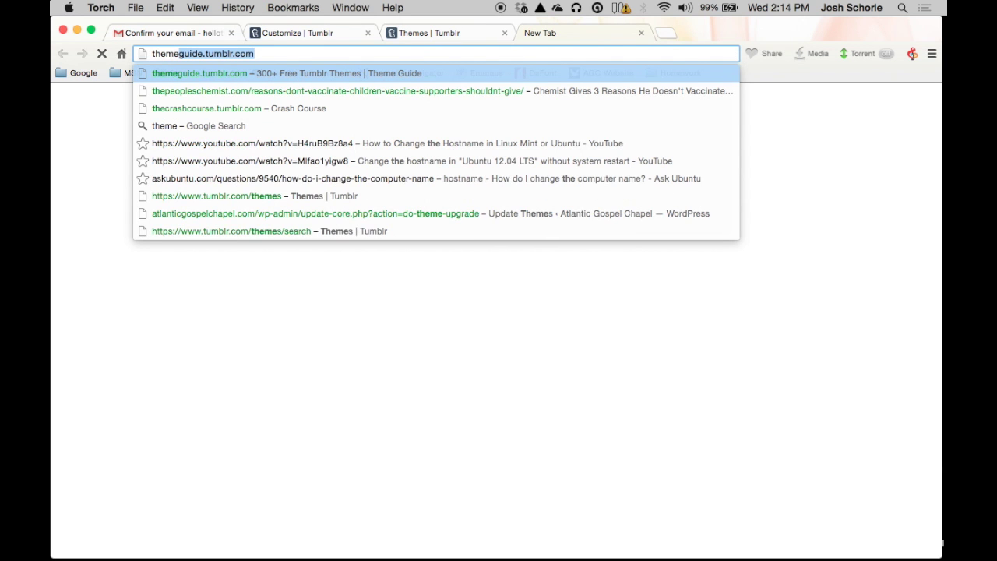
# Step: Load themeguide.tumblr.com, browse the UltraLinx themes listing, then return to Tumblr's themes gallery
pyautogui.press('Return')
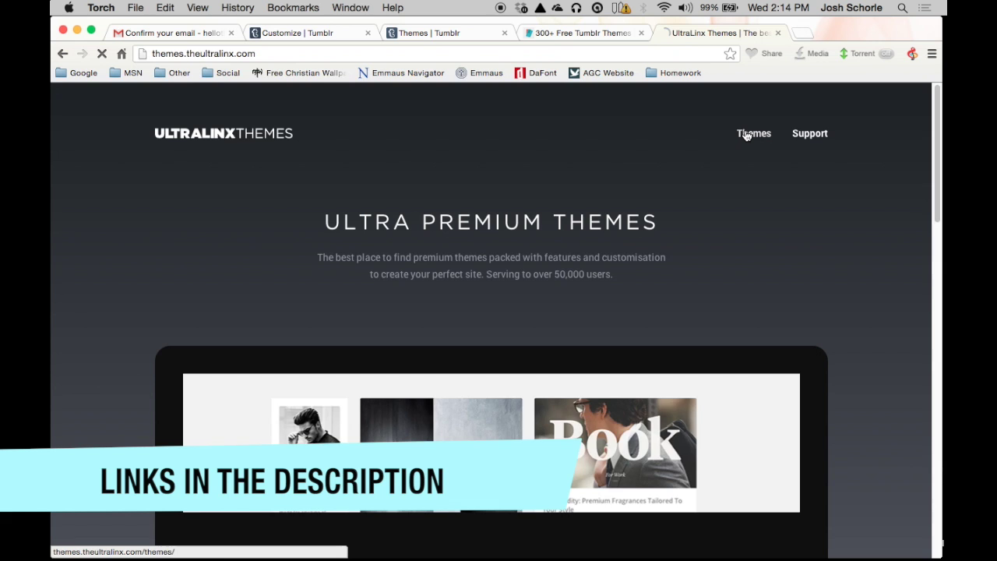
pyautogui.click(743, 134)
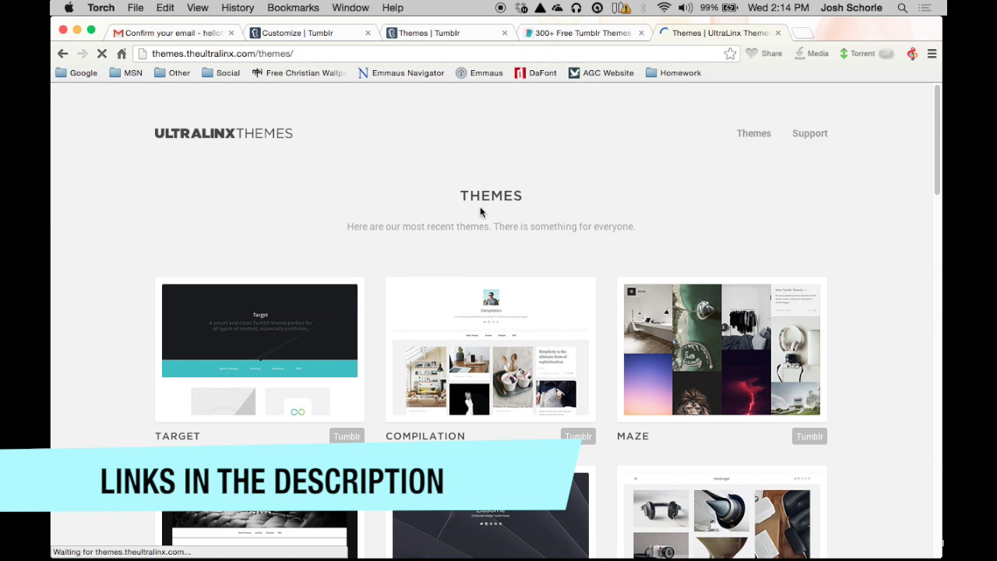
pyautogui.scroll(-5, 480, 211)
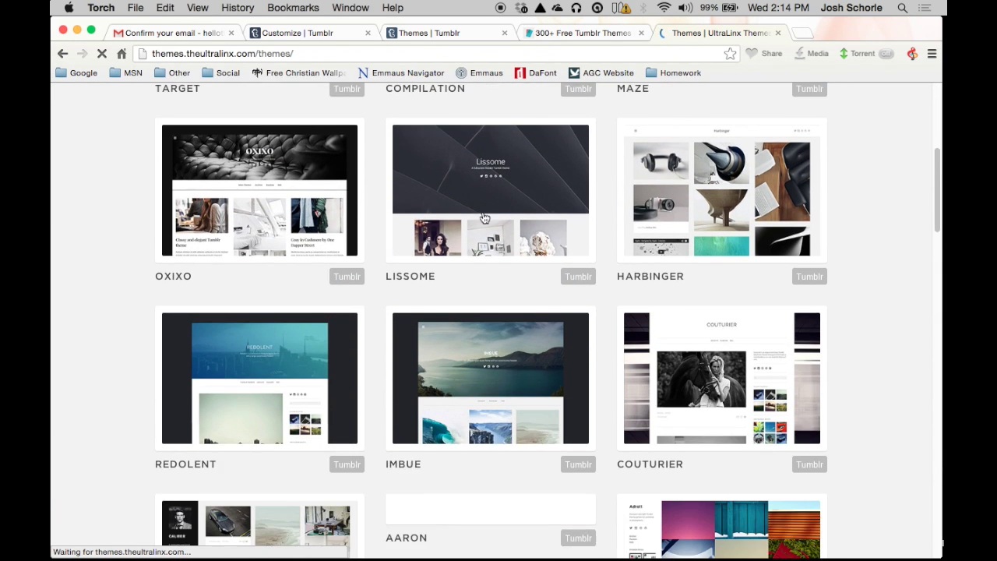
pyautogui.scroll(-4, 483, 217)
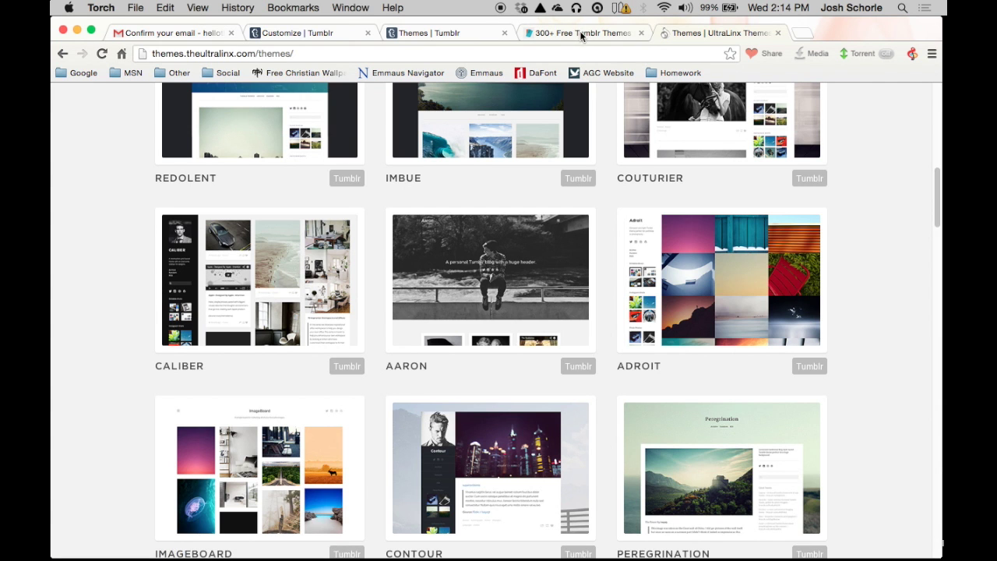
pyautogui.scroll(8, 559, 92)
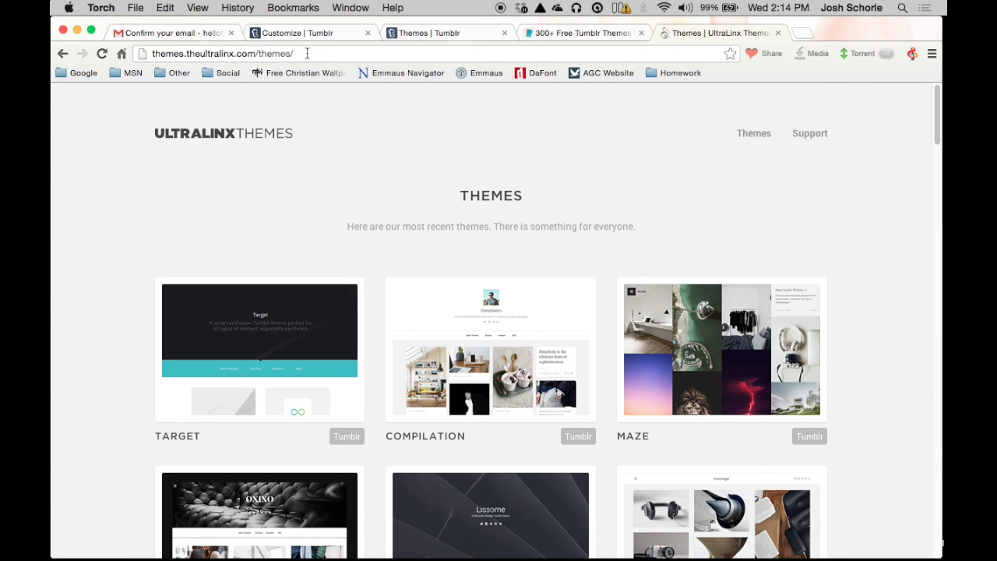
pyautogui.click(546, 32)
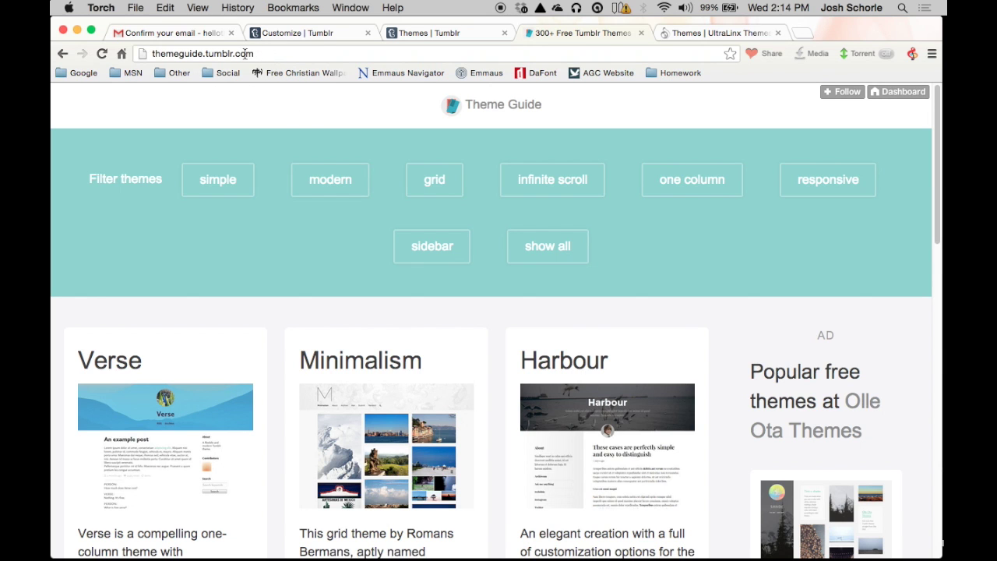
pyautogui.click(429, 35)
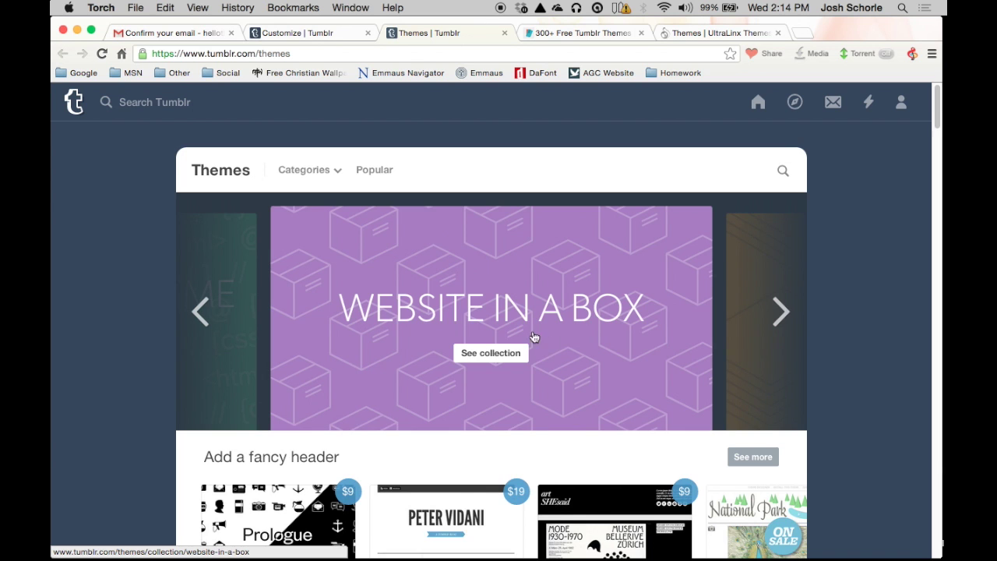
# Step: Return to the blog's theme customizer and scroll the Themes sidebar to Effector Theme
pyautogui.scroll(-2, 534, 335)
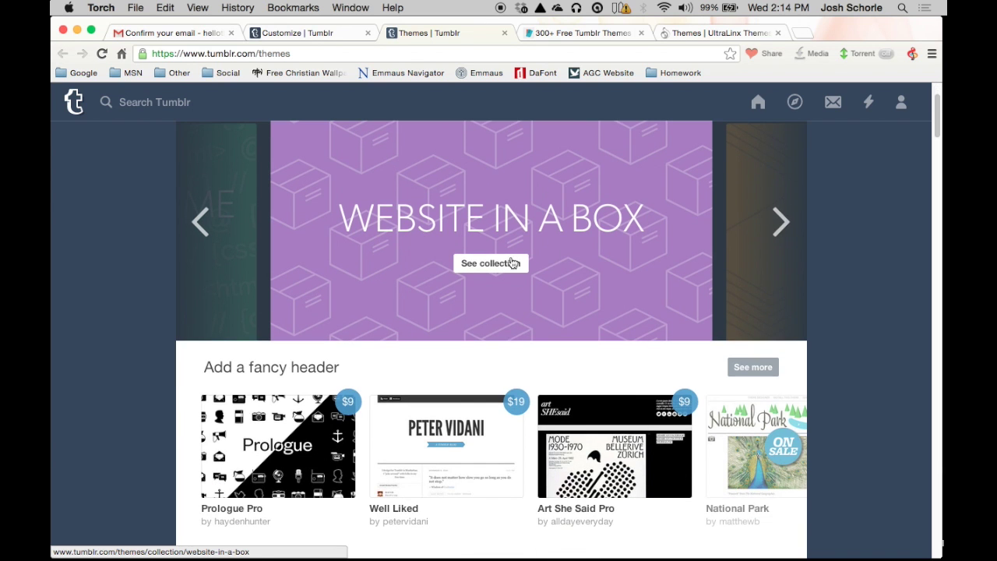
pyautogui.click(296, 32)
pyautogui.scroll(-5, 190, 310)
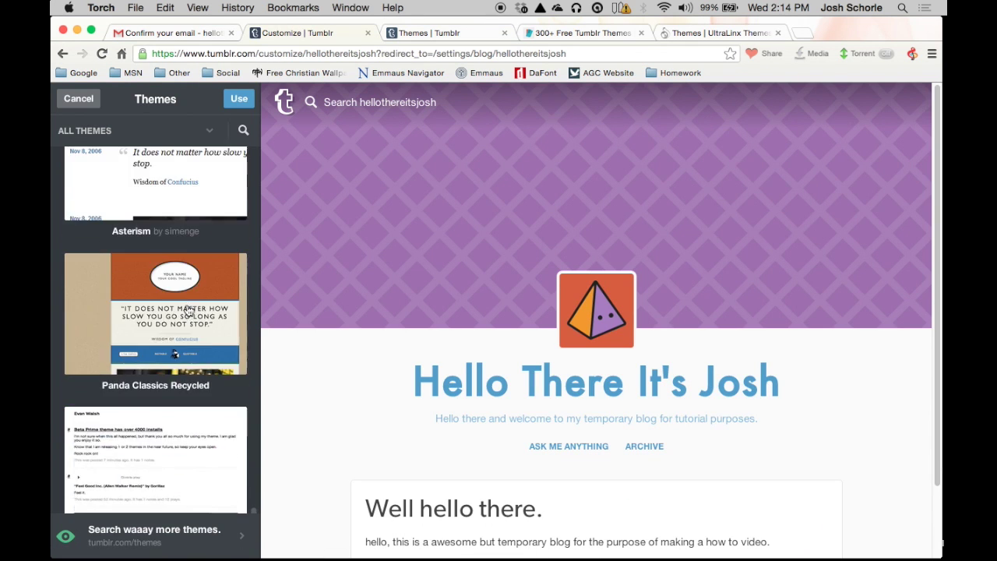
pyautogui.scroll(12, 189, 310)
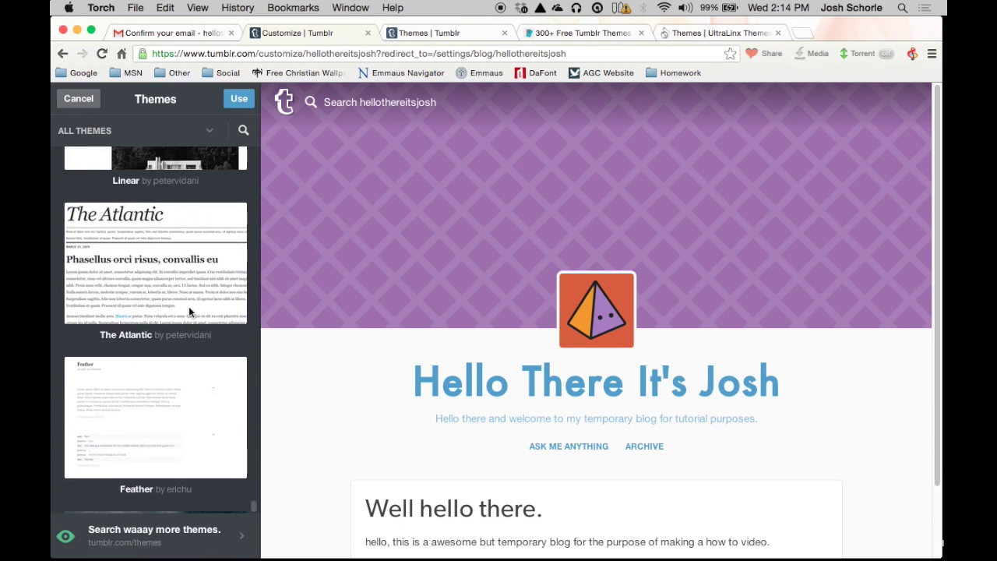
pyautogui.scroll(10, 189, 311)
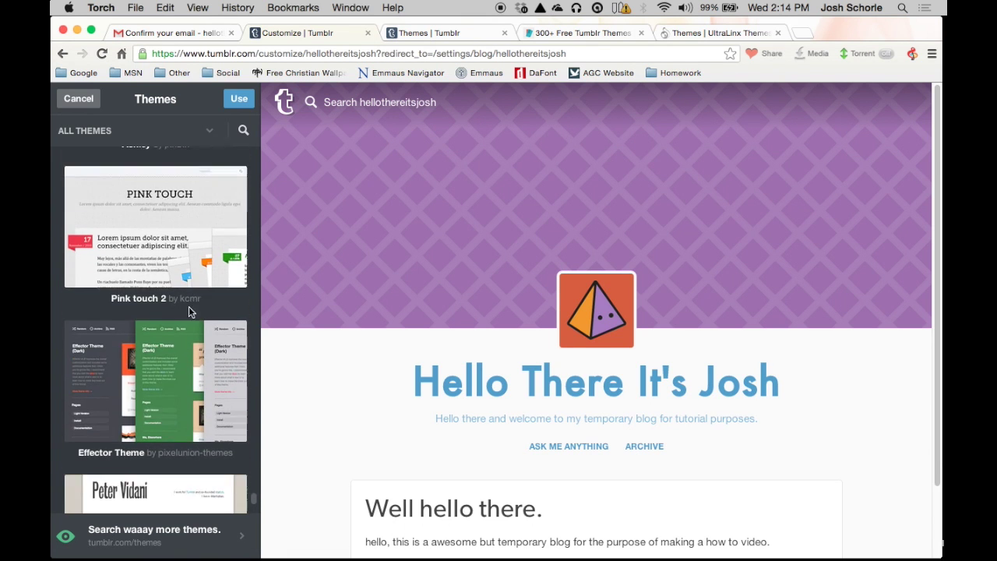
pyautogui.scroll(8, 189, 311)
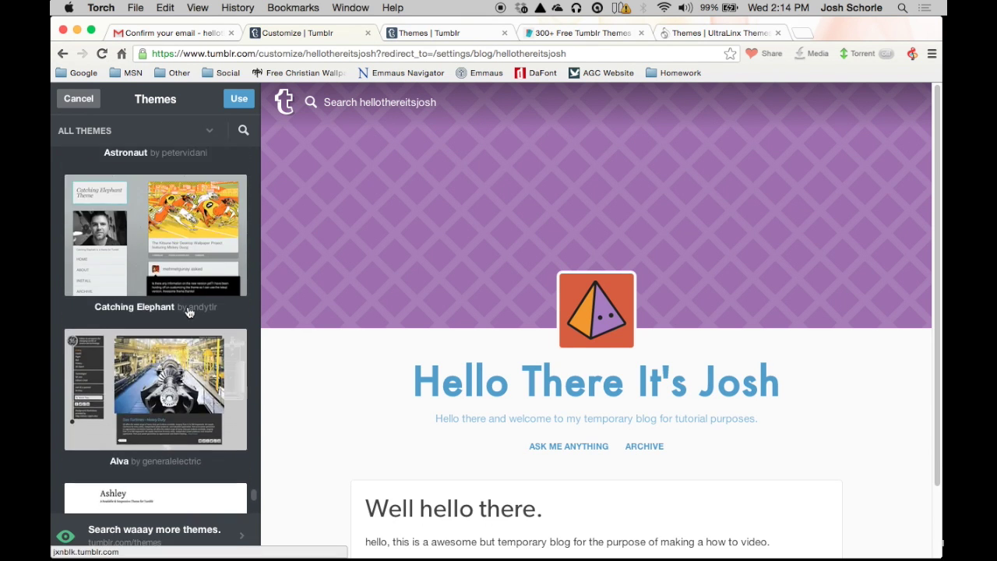
pyautogui.scroll(6, 189, 311)
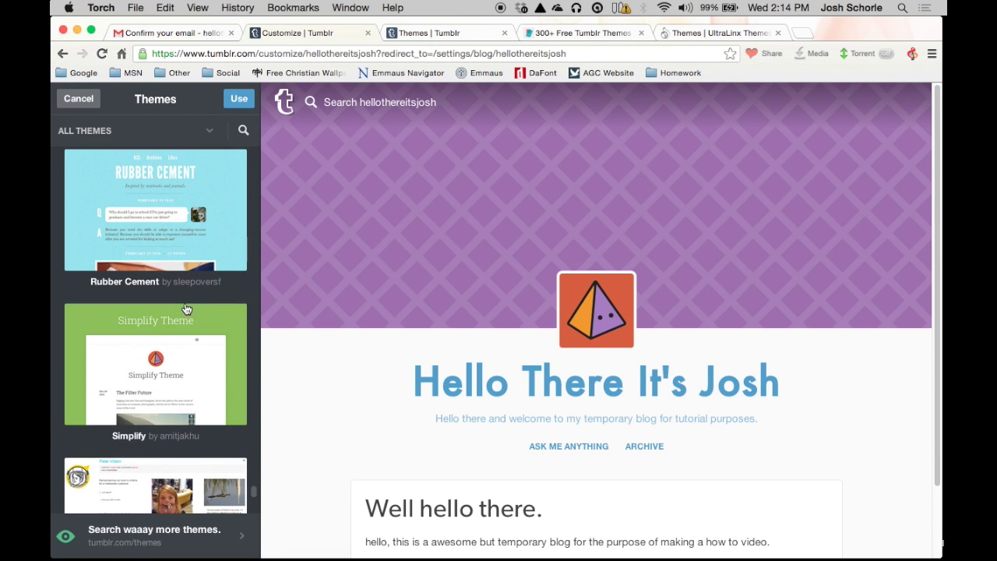
pyautogui.scroll(10, 186, 310)
pyautogui.scroll(-4, 185, 306)
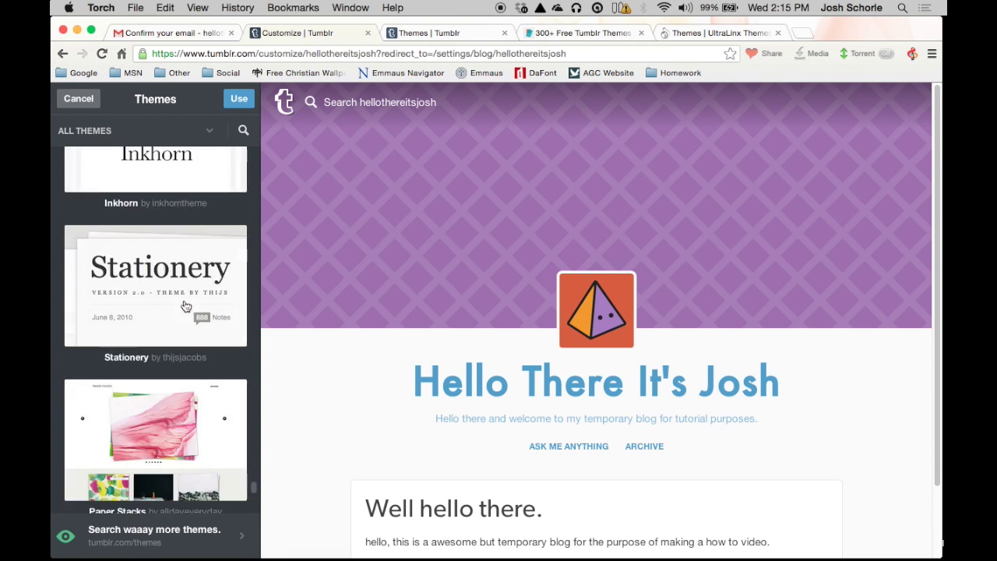
pyautogui.scroll(-10, 185, 306)
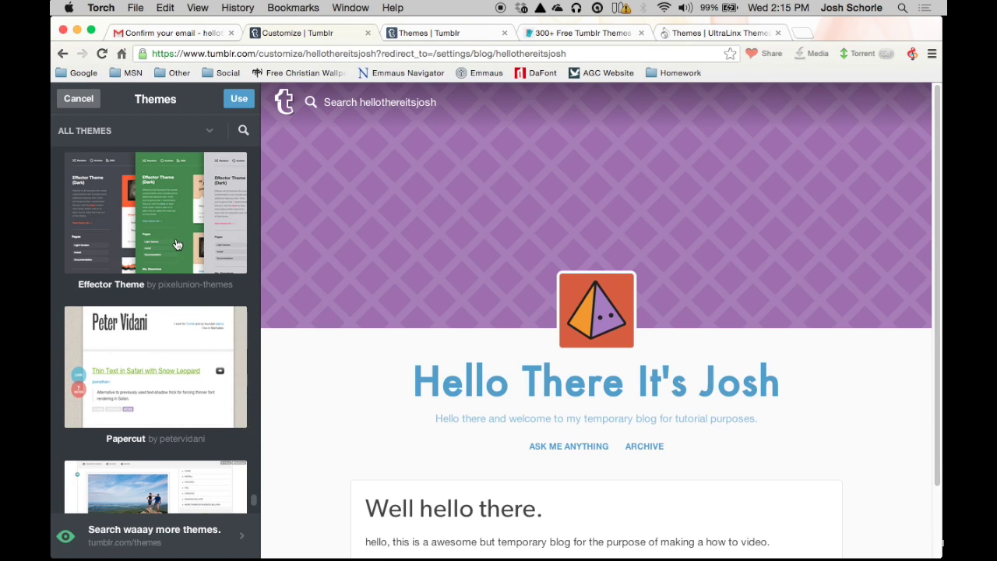
# Step: Preview the Effector Theme by Pixel Union and apply it to the blog
pyautogui.click(177, 245)
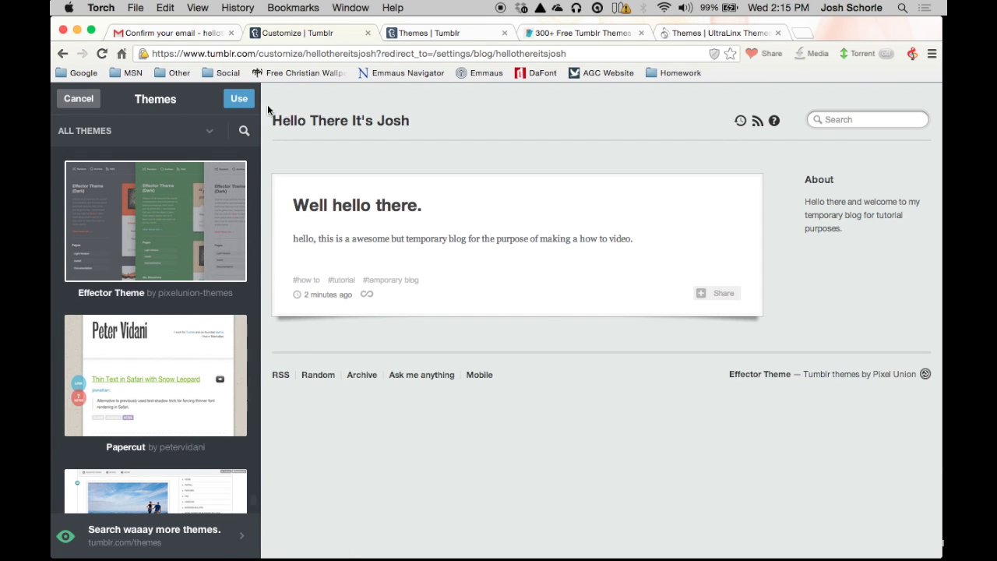
pyautogui.click(240, 102)
pyautogui.click(239, 102)
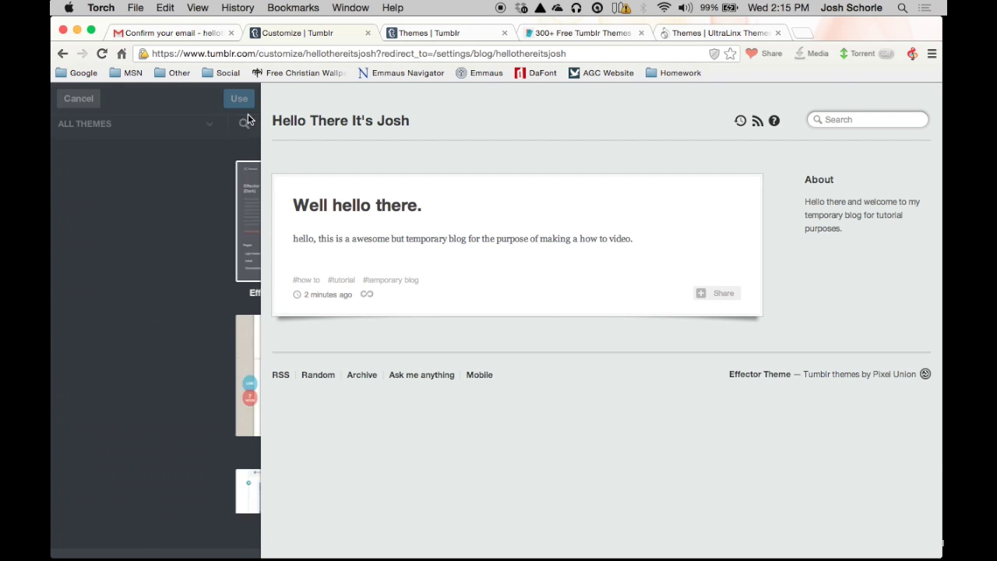
pyautogui.scroll(-7, 168, 296)
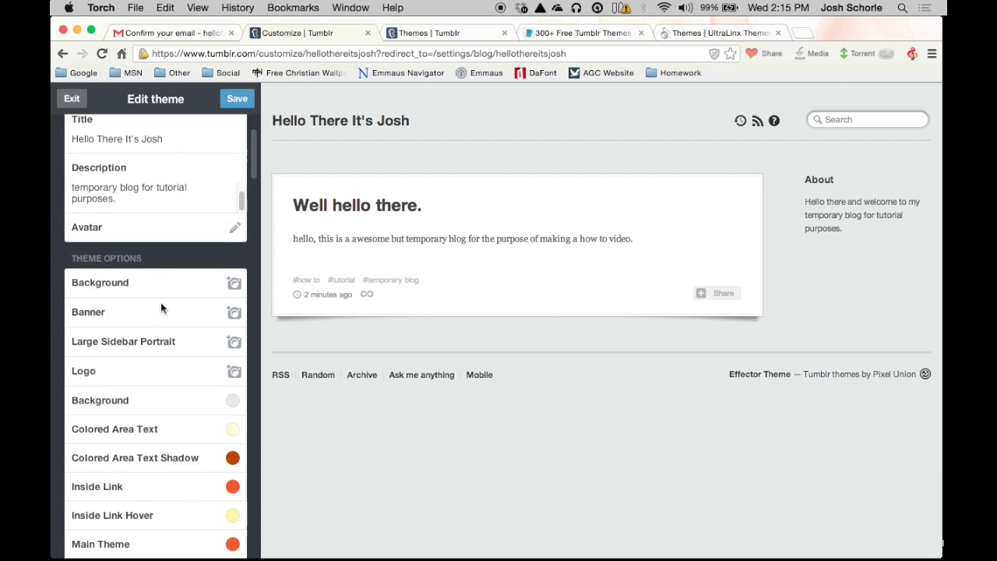
pyautogui.scroll(-1, 163, 300)
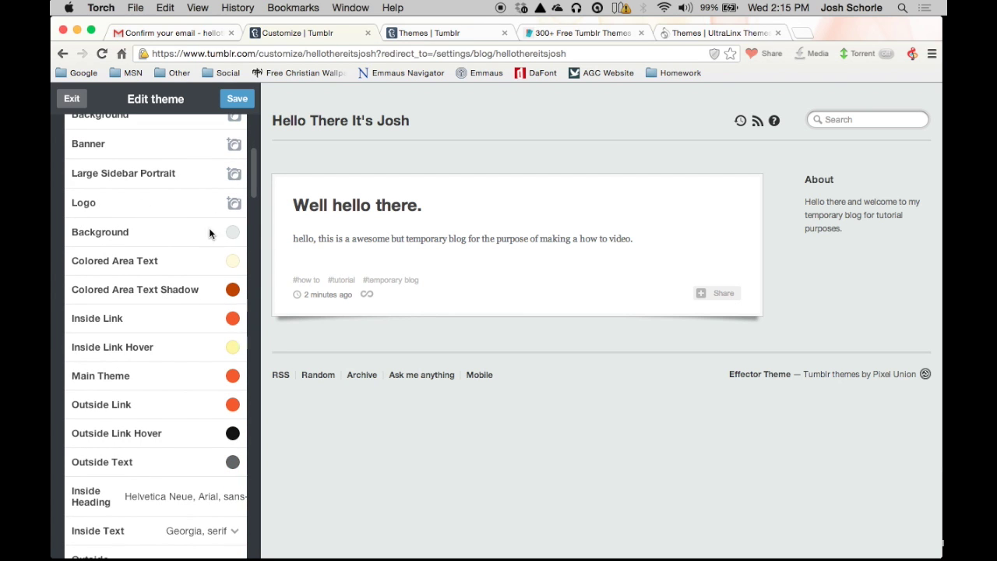
pyautogui.scroll(3, 230, 205)
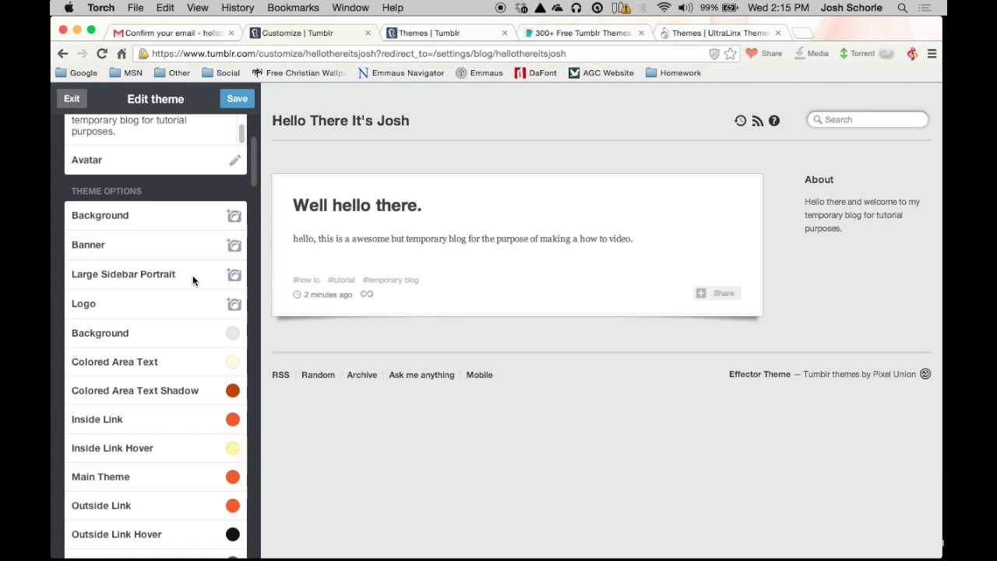
pyautogui.scroll(-3, 104, 299)
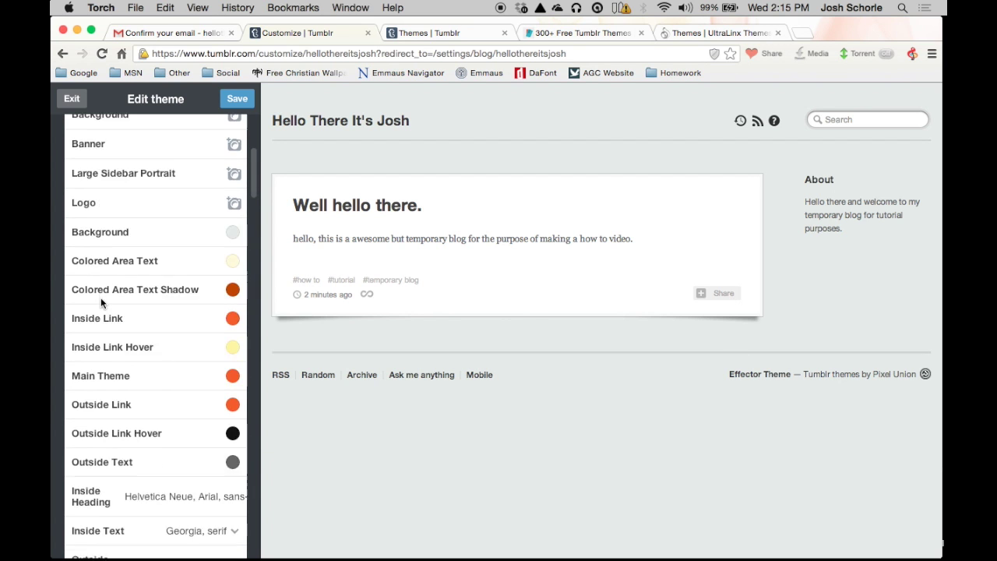
pyautogui.scroll(-11, 101, 303)
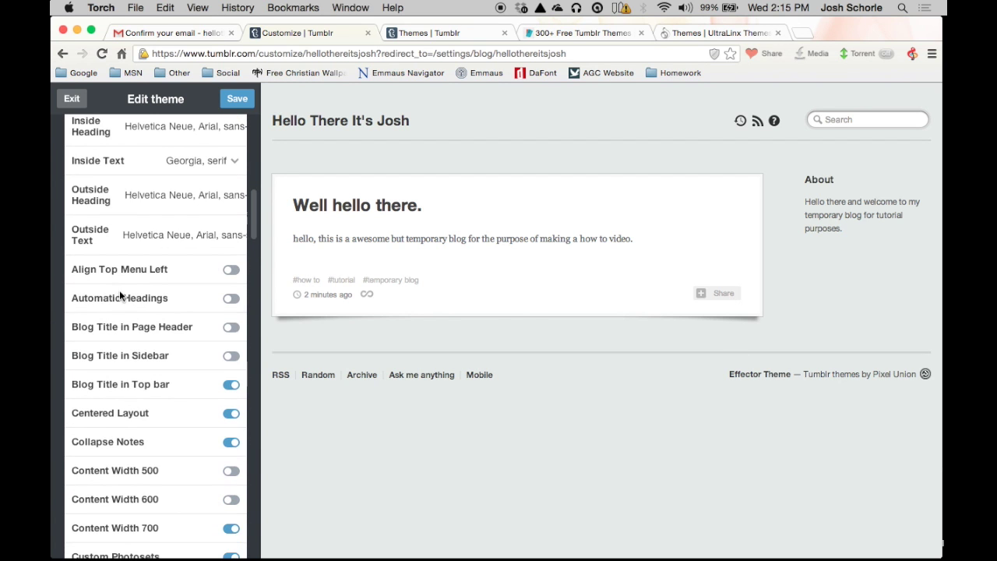
pyautogui.scroll(-2, 127, 313)
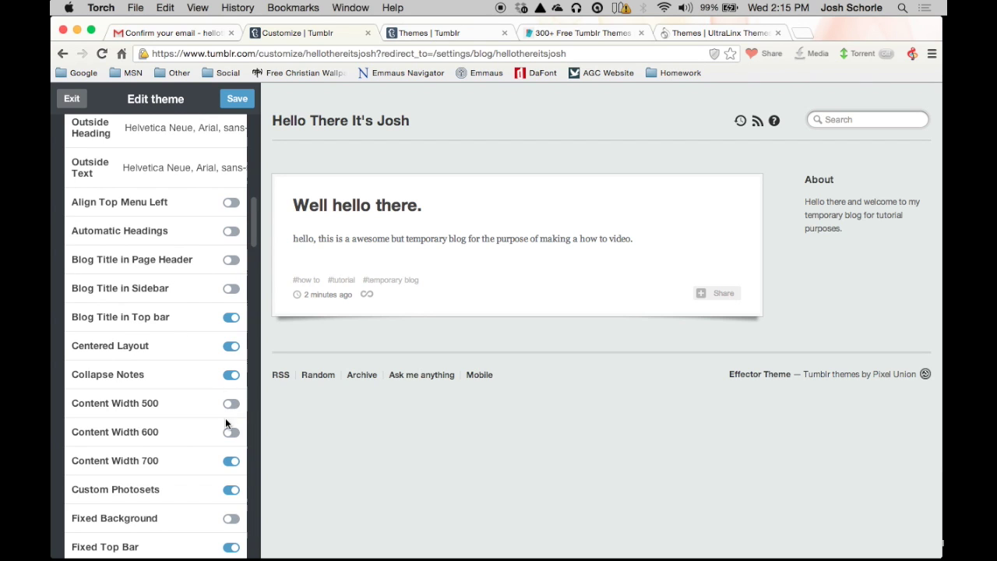
pyautogui.click(226, 461)
pyautogui.click(231, 289)
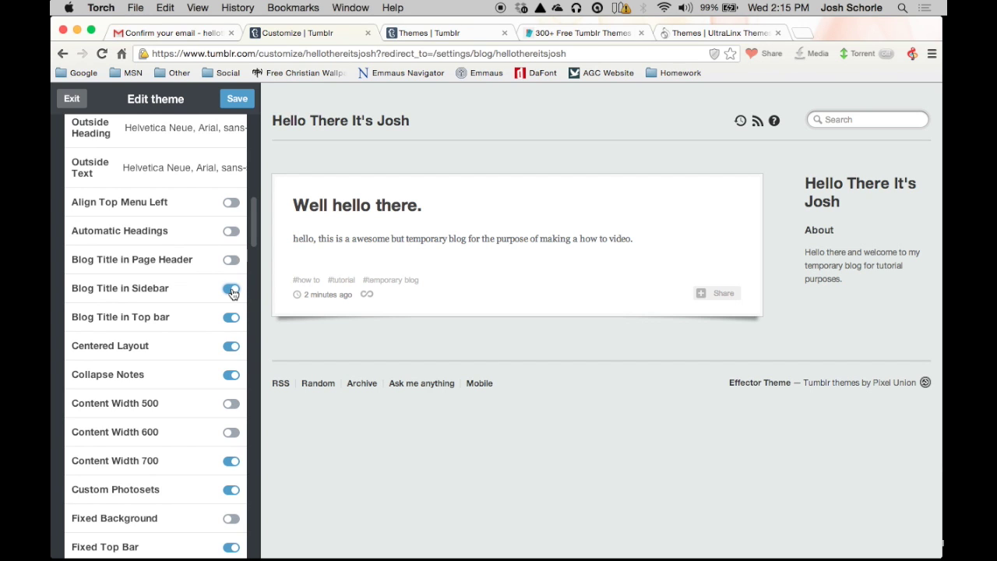
pyautogui.click(232, 262)
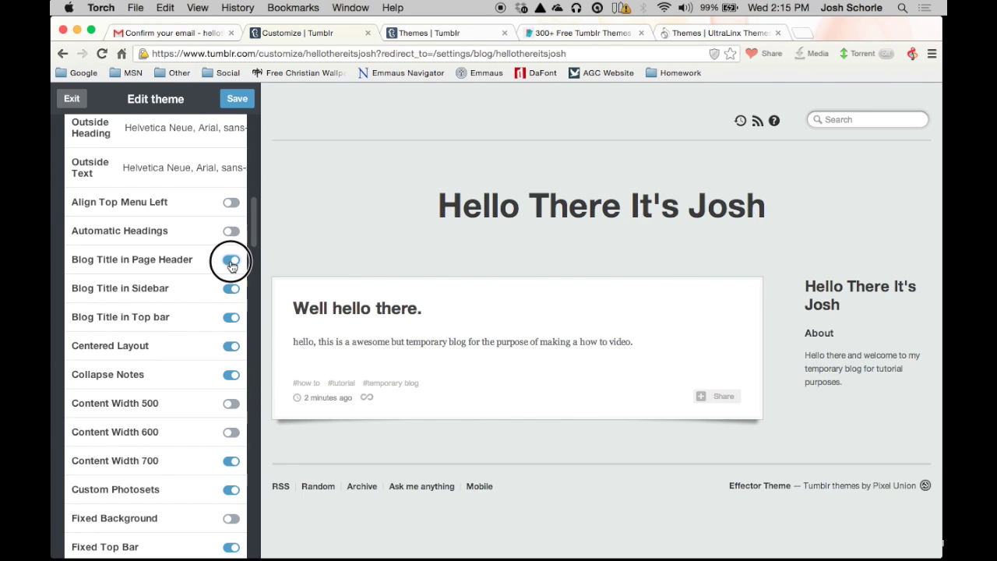
pyautogui.click(231, 262)
pyautogui.click(231, 289)
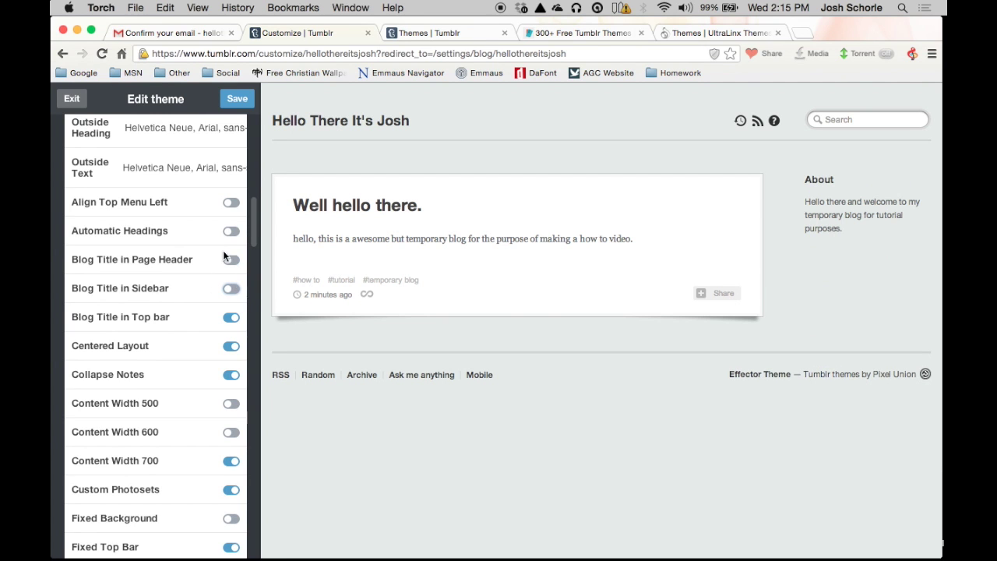
pyautogui.click(226, 206)
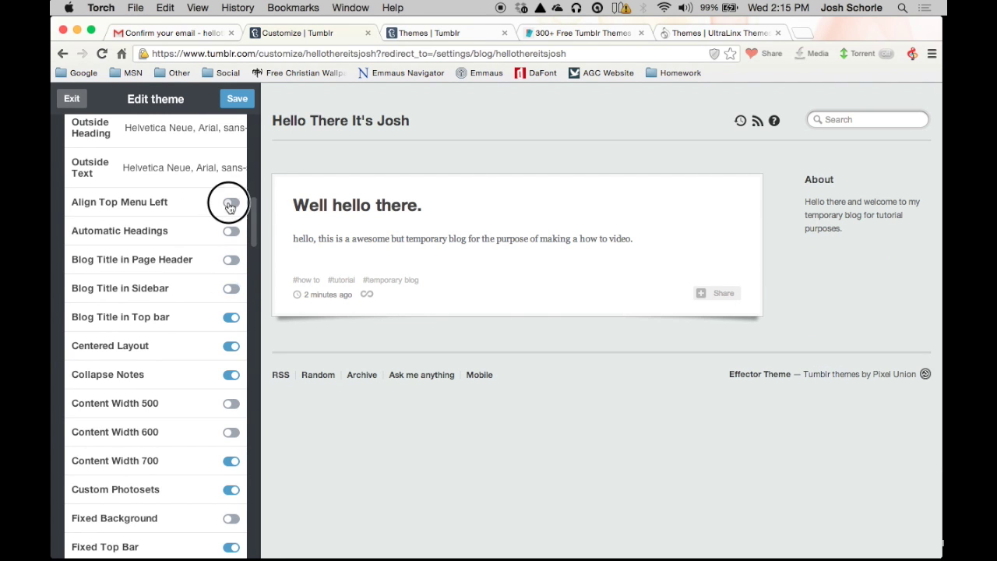
pyautogui.click(232, 204)
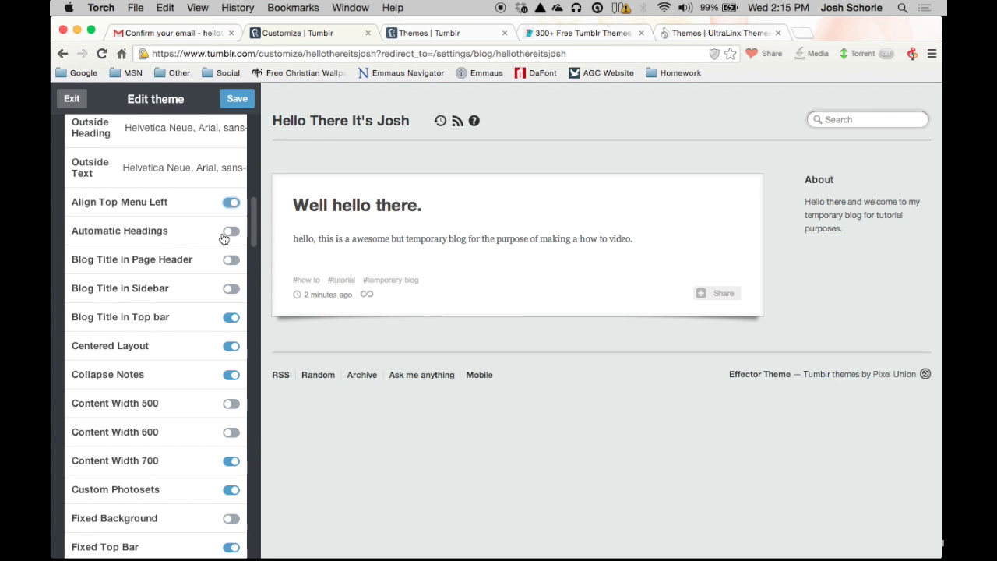
pyautogui.scroll(-8, 195, 341)
pyautogui.scroll(-10, 195, 342)
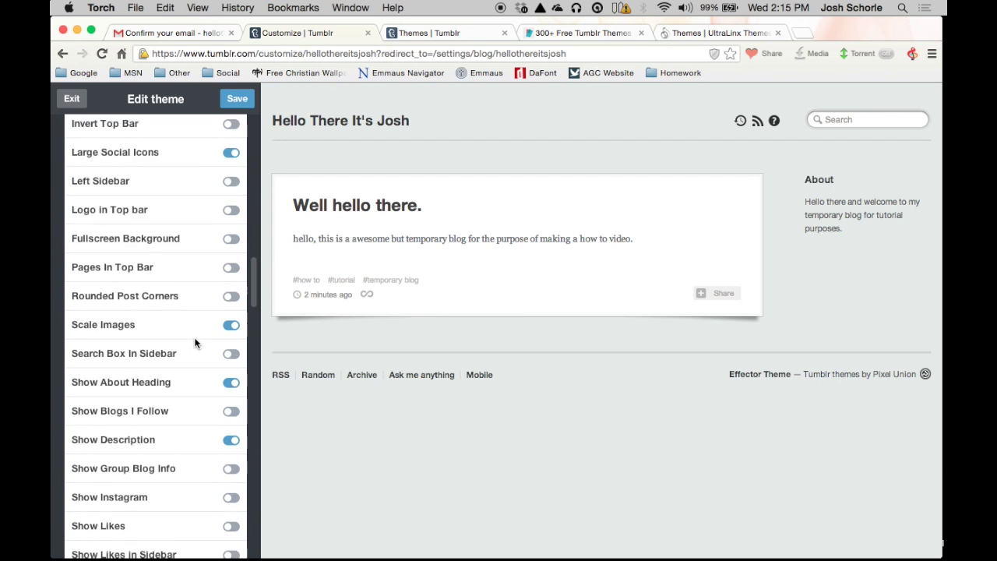
pyautogui.scroll(-10, 196, 338)
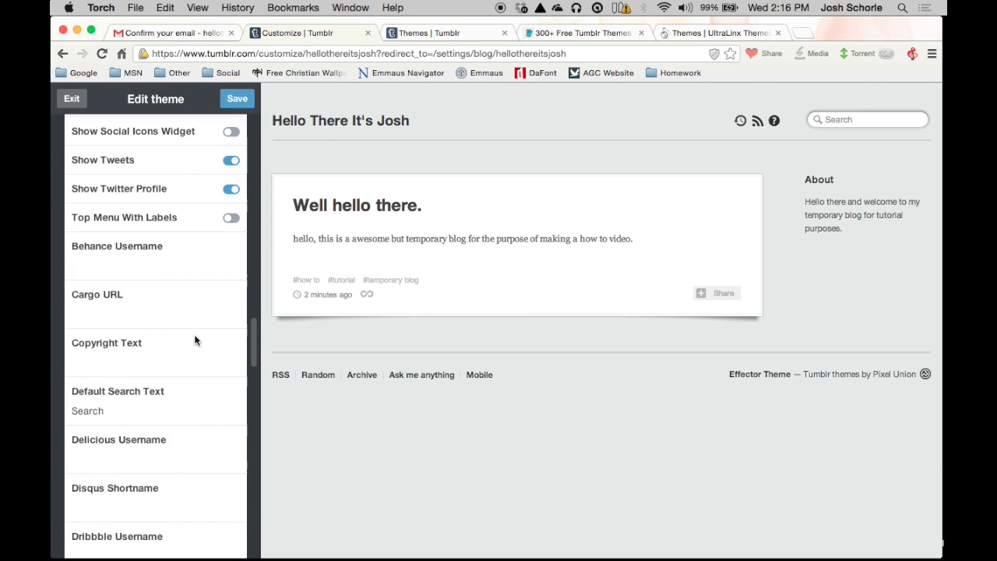
pyautogui.scroll(-7, 186, 335)
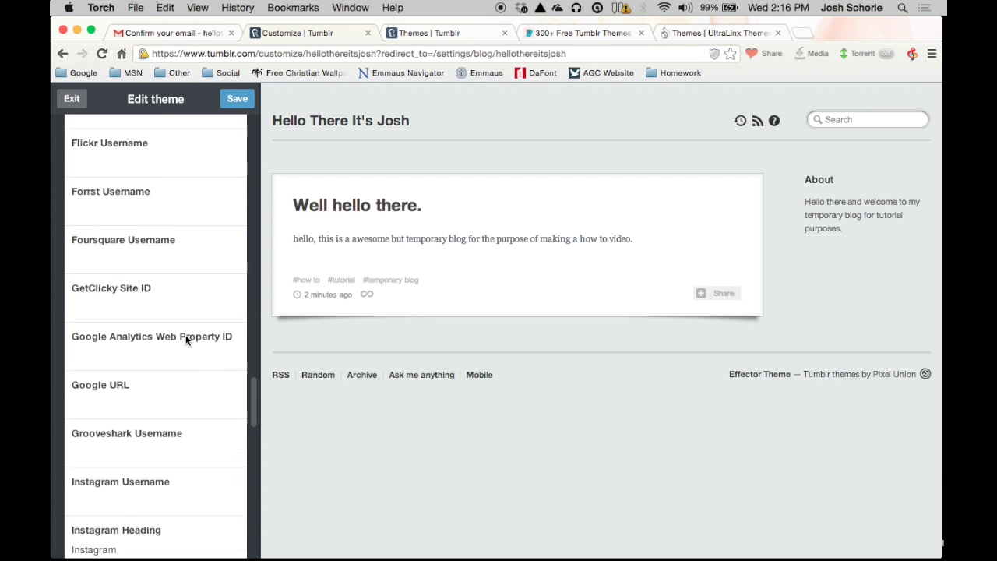
pyautogui.scroll(-4, 168, 321)
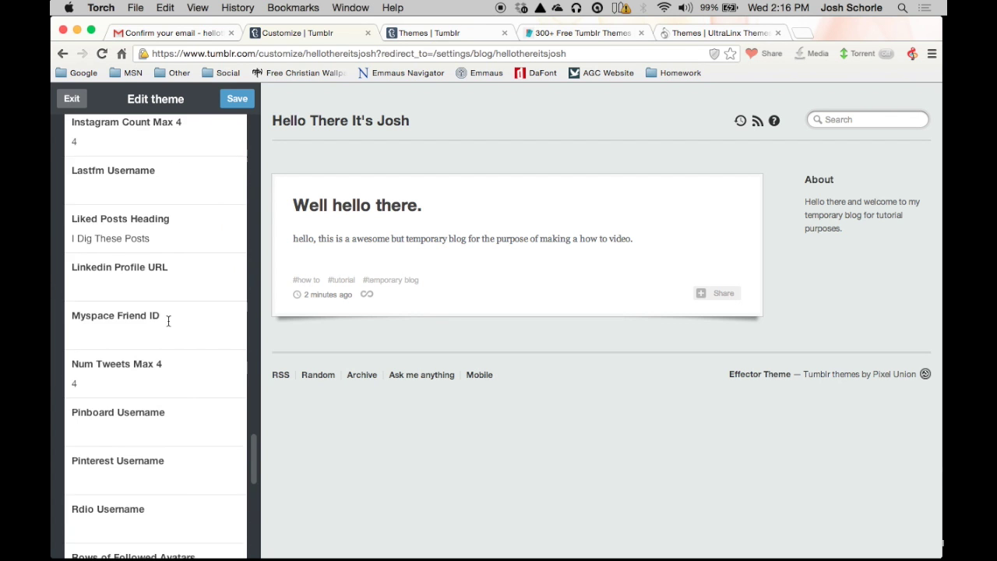
pyautogui.scroll(2, 167, 319)
pyautogui.scroll(1, 163, 332)
pyautogui.scroll(-8, 159, 347)
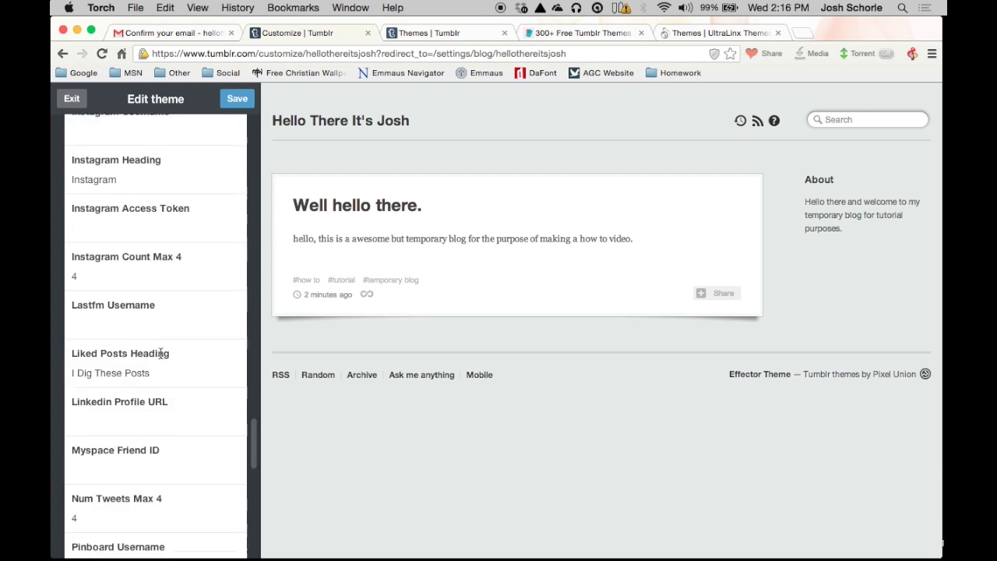
pyautogui.scroll(-5, 157, 357)
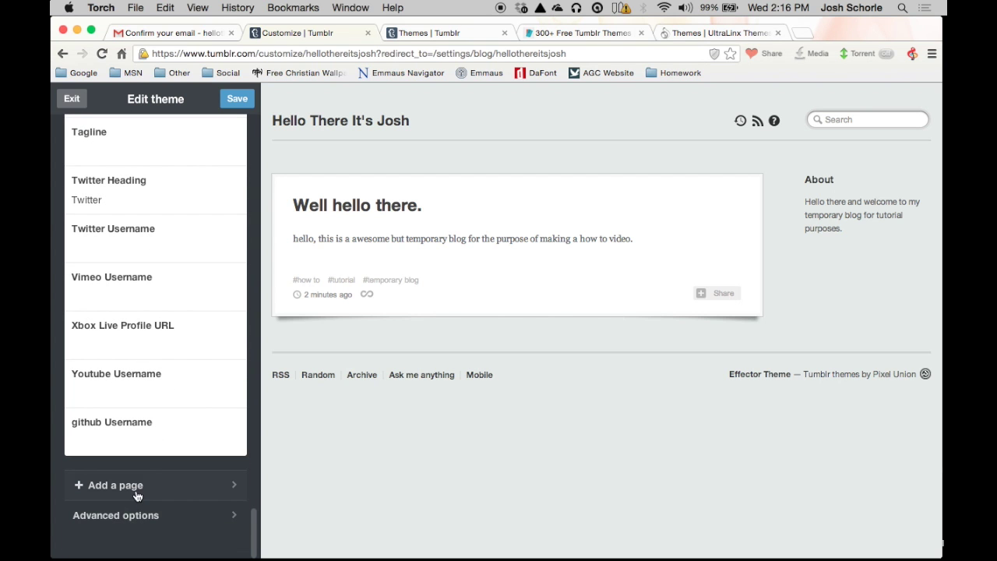
# Step: Add a new blog page, keeping it on Standard Layout
pyautogui.click(136, 490)
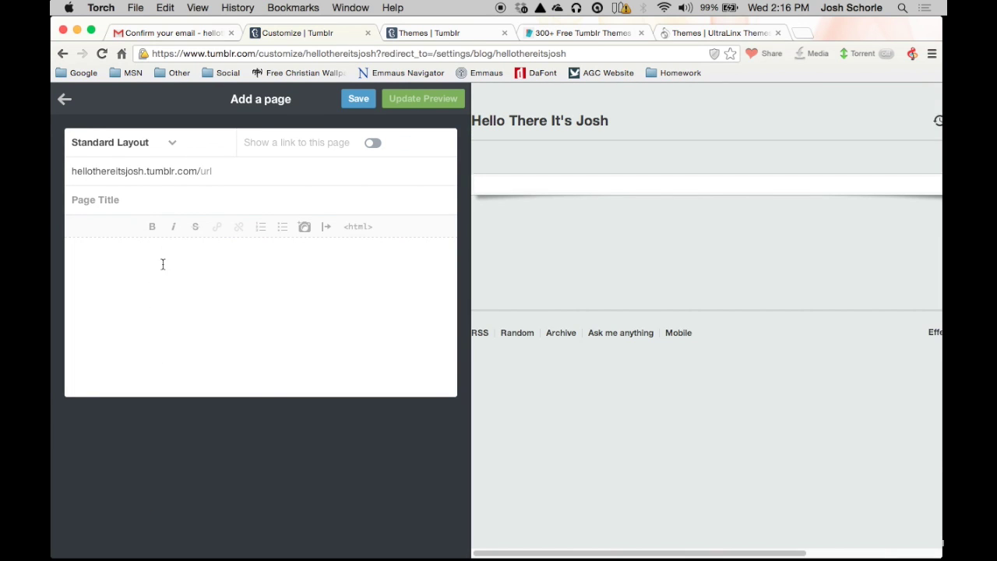
pyautogui.click(176, 148)
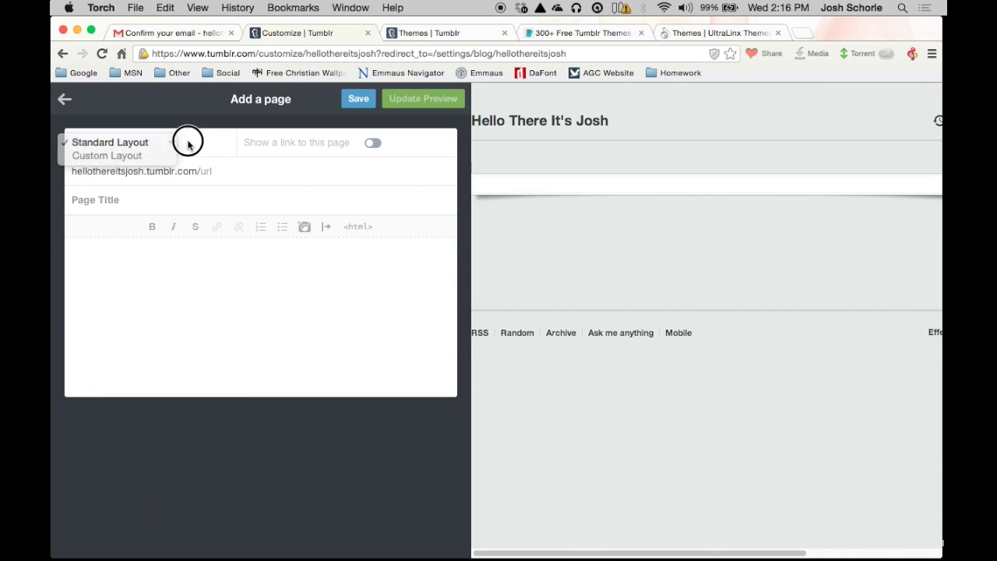
pyautogui.click(167, 144)
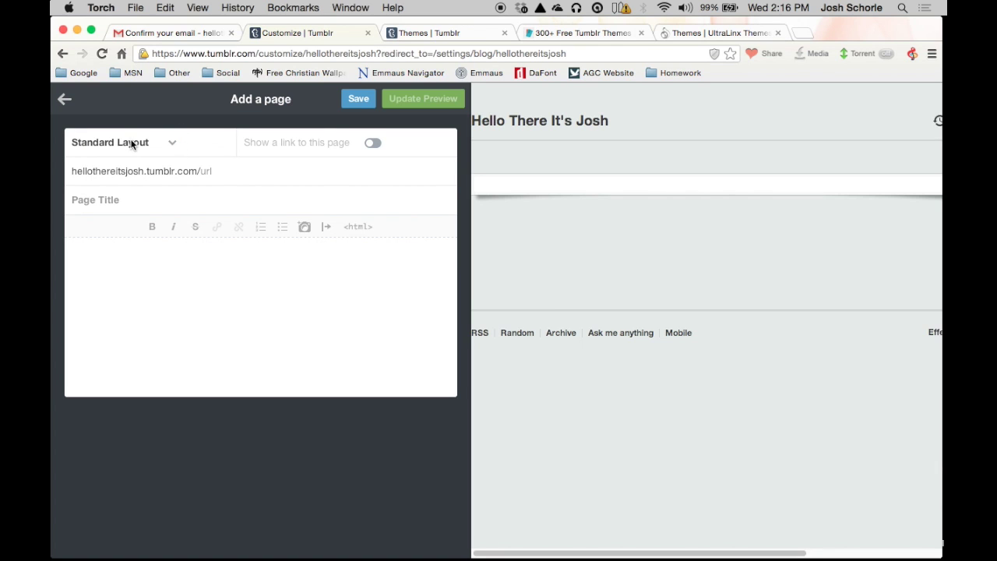
pyautogui.click(140, 143)
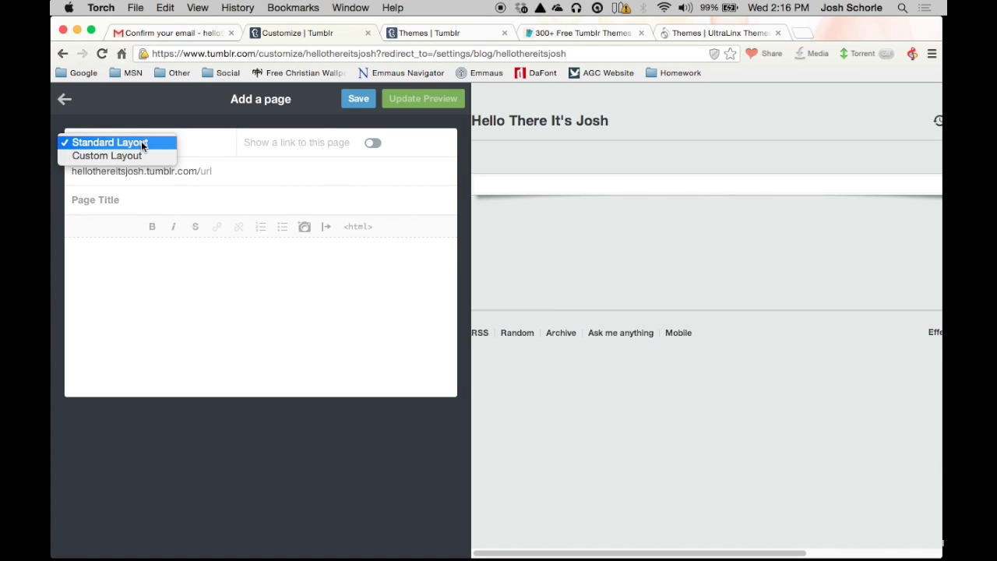
pyautogui.click(232, 176)
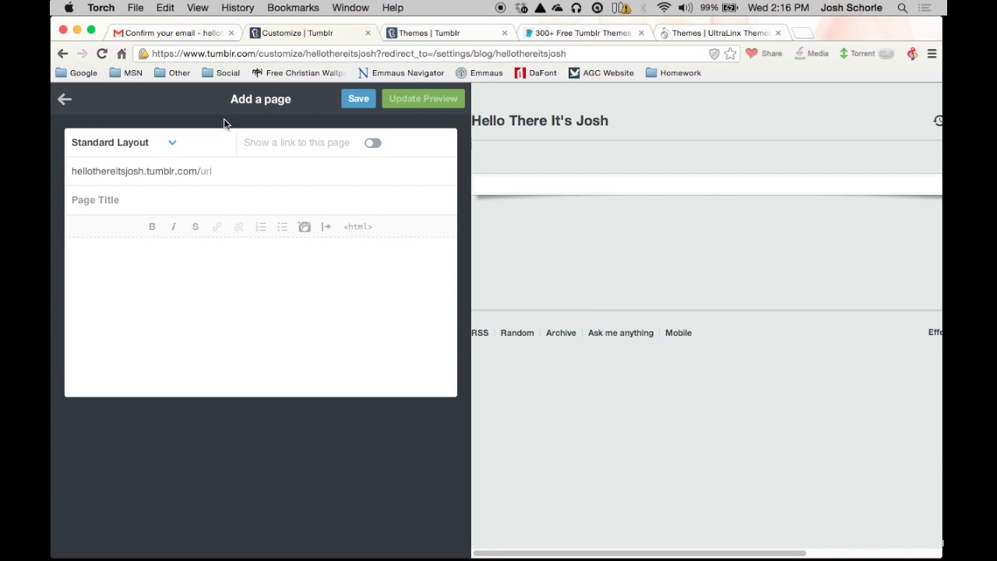
pyautogui.click(139, 147)
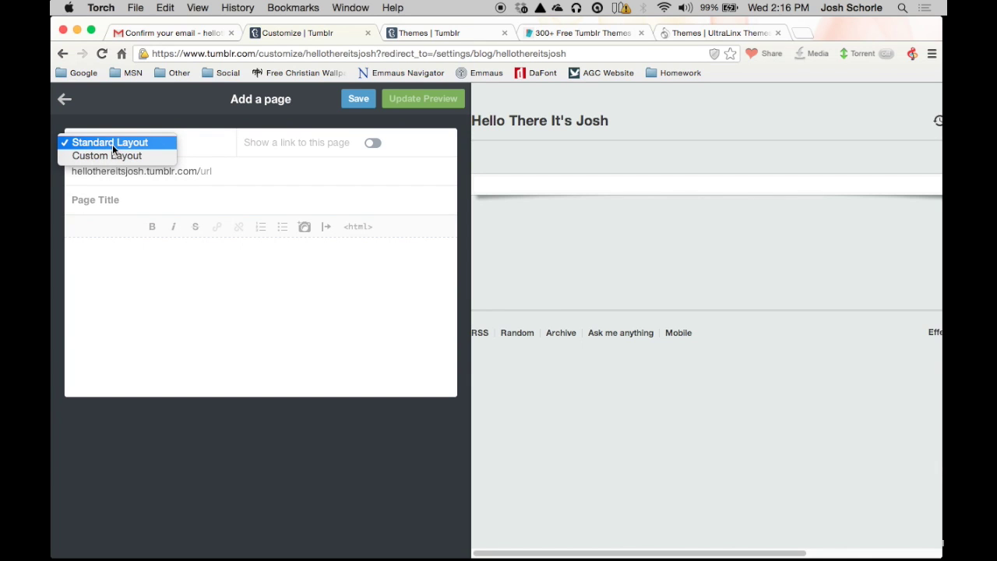
pyautogui.click(223, 157)
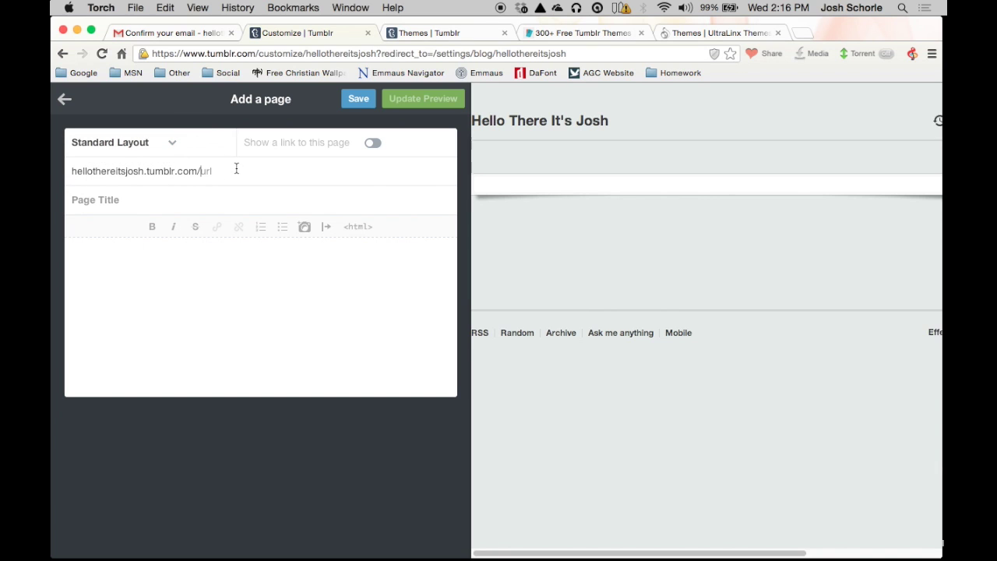
# Step: Set URL 'about', title 'About me', show its link, add placeholder bio text, and save
pyautogui.write('ab')
pyautogui.click(177, 199)
pyautogui.write('About me')
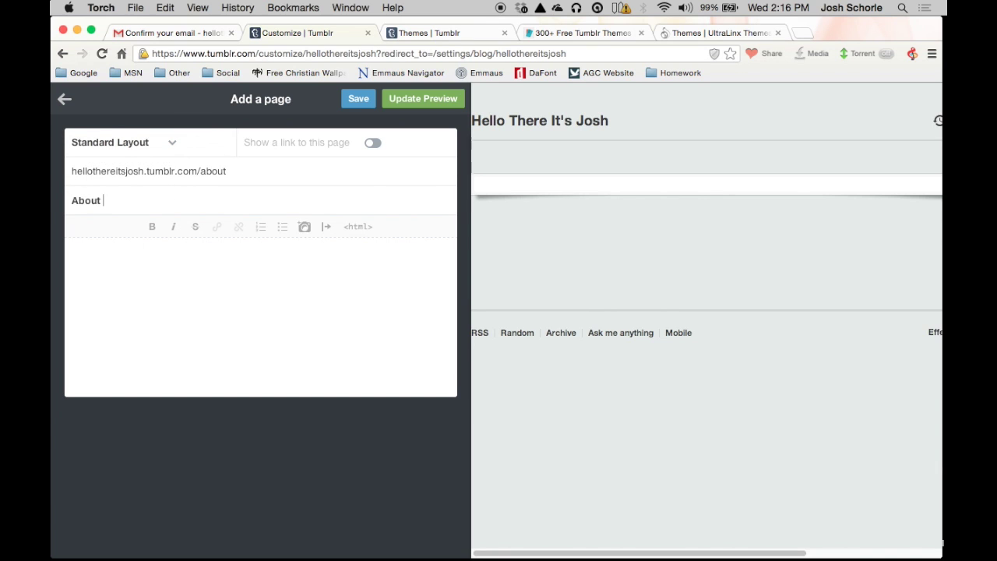
pyautogui.click(373, 142)
pyautogui.click(74, 261)
pyautogui.write("This is where you'd read some stuff about me. To be written later.... or never. you never know.")
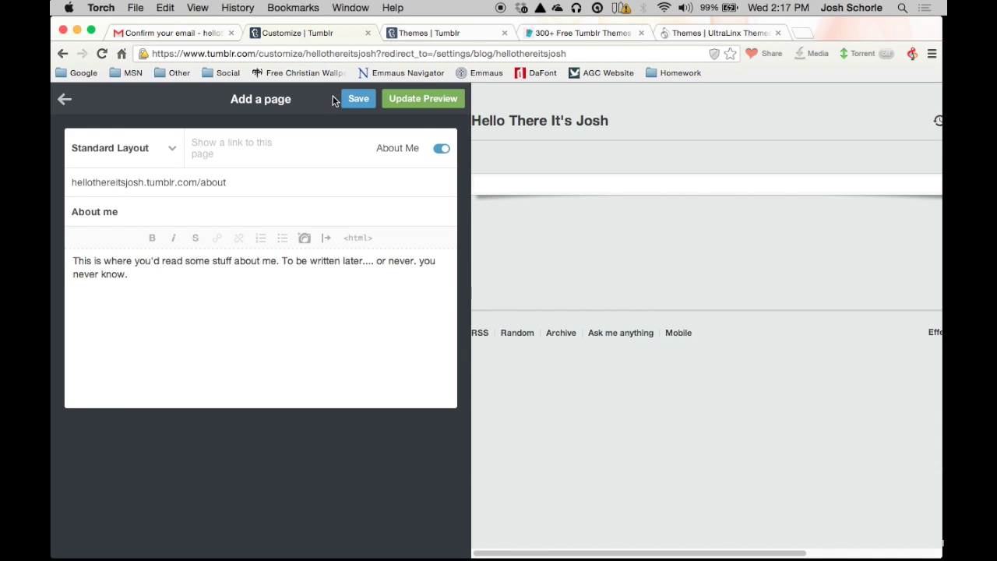
pyautogui.click(358, 99)
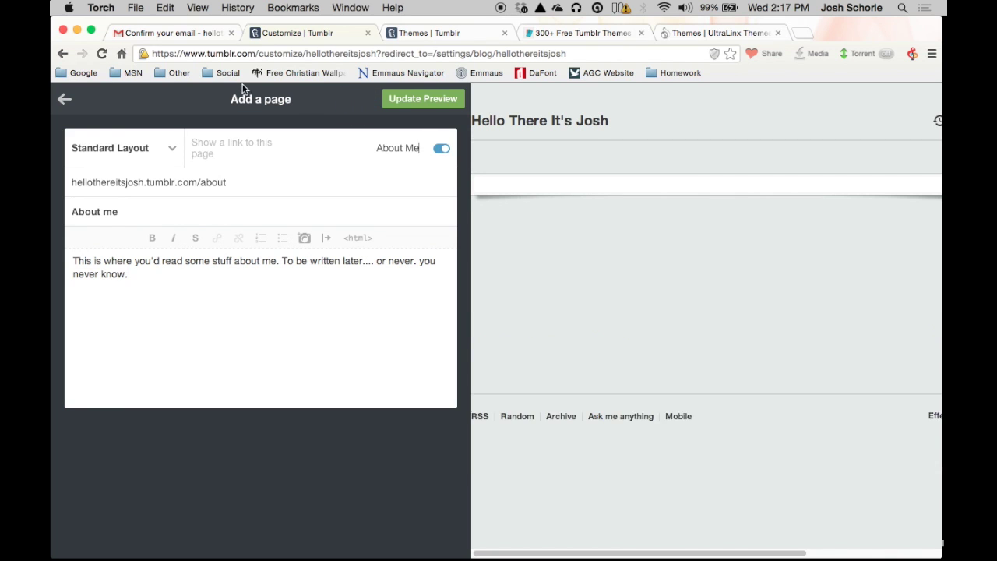
# Step: Go back to Edit theme, save the theme changes, and open a new browser tab
pyautogui.click(66, 100)
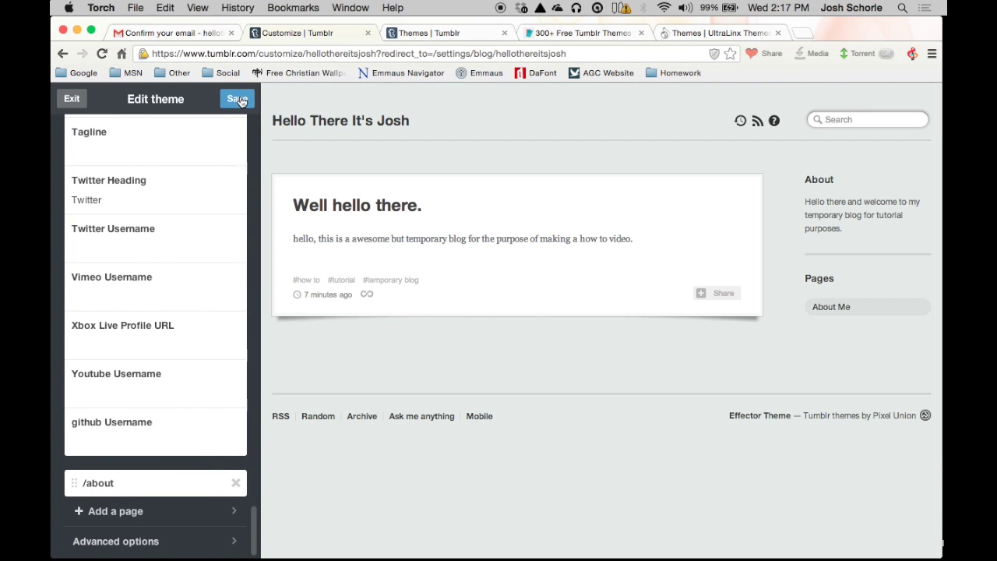
pyautogui.scroll(10, 216, 177)
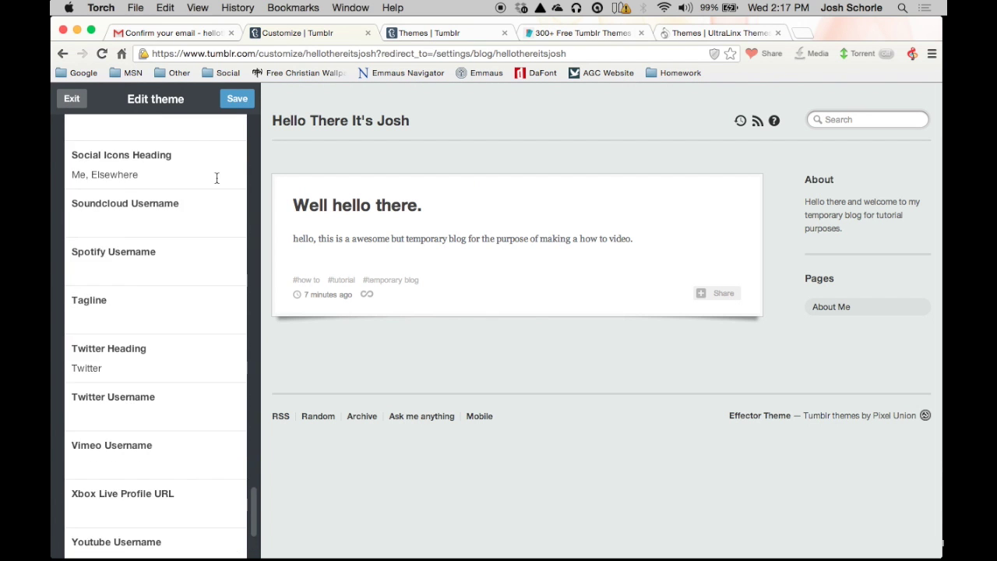
pyautogui.click(239, 101)
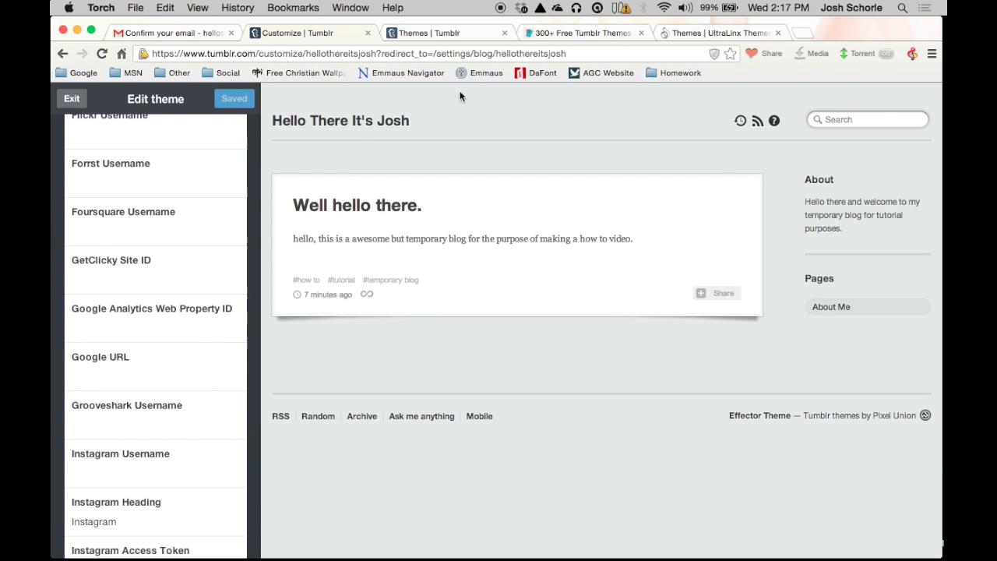
pyautogui.click(807, 34)
# Step: Load hellothereitsjosh.tumblr.com in the new tab, then return to the Customize tab
pyautogui.write('hell')
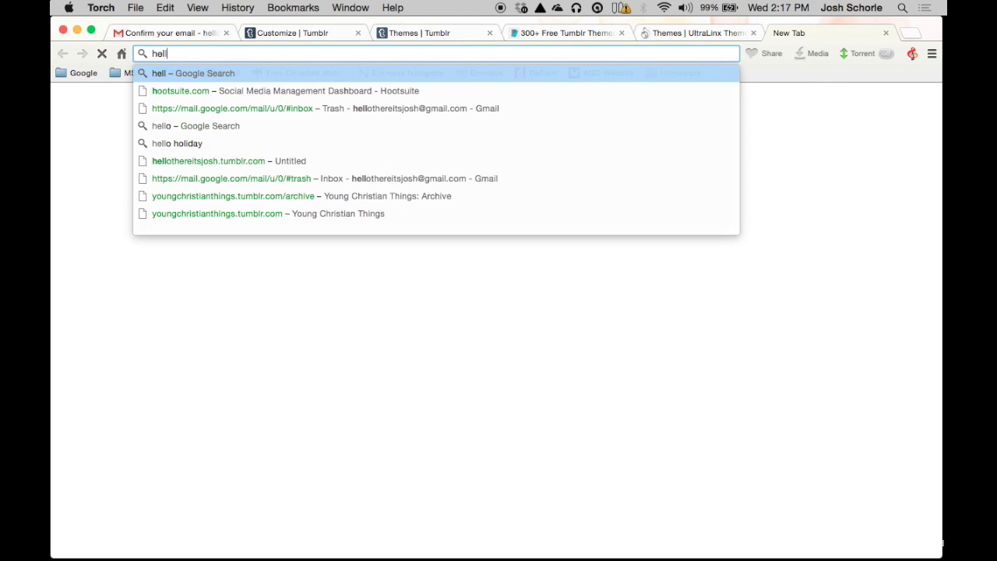
pyautogui.write('othereits')
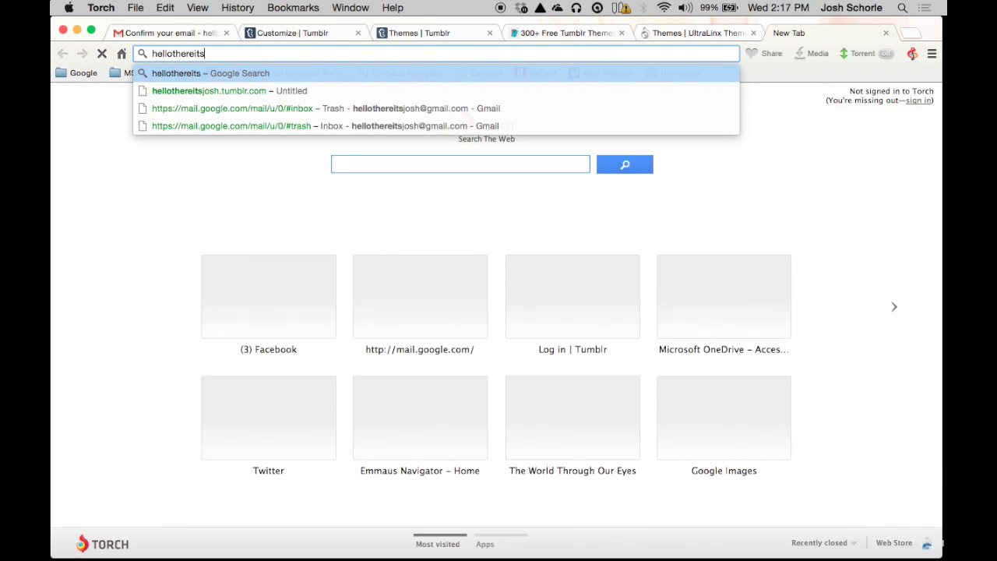
pyautogui.write('josh.tumblr.com')
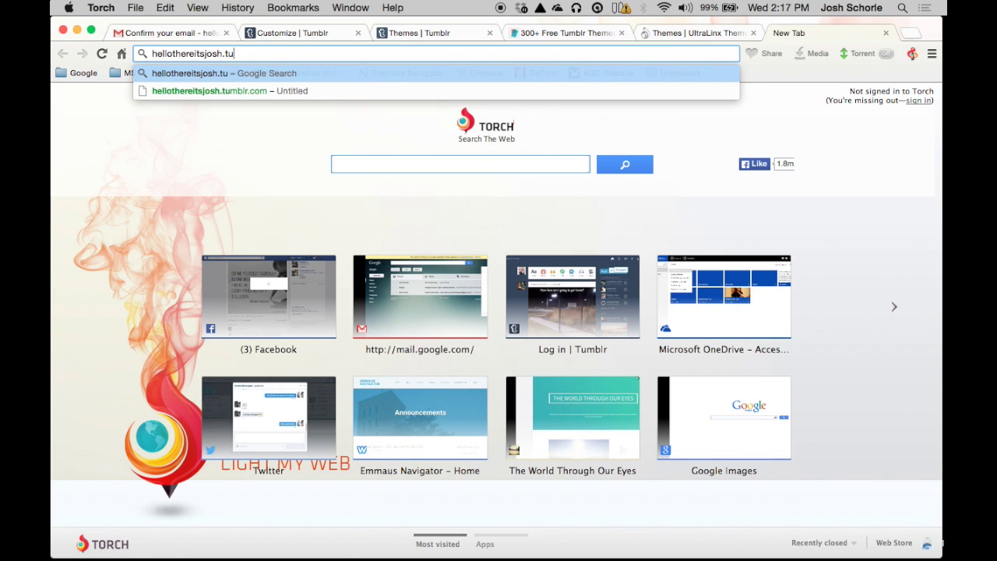
pyautogui.press('Return')
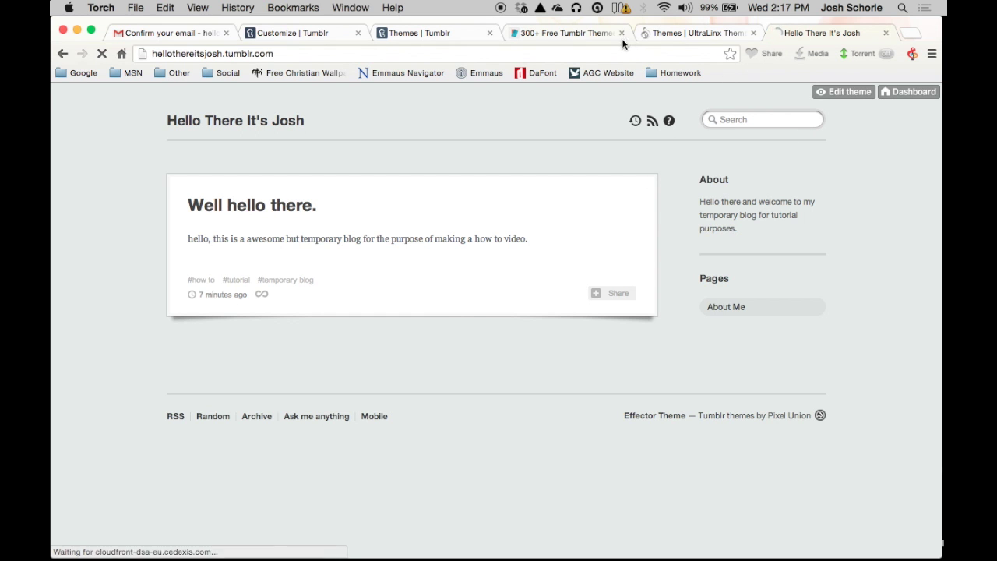
pyautogui.click(420, 33)
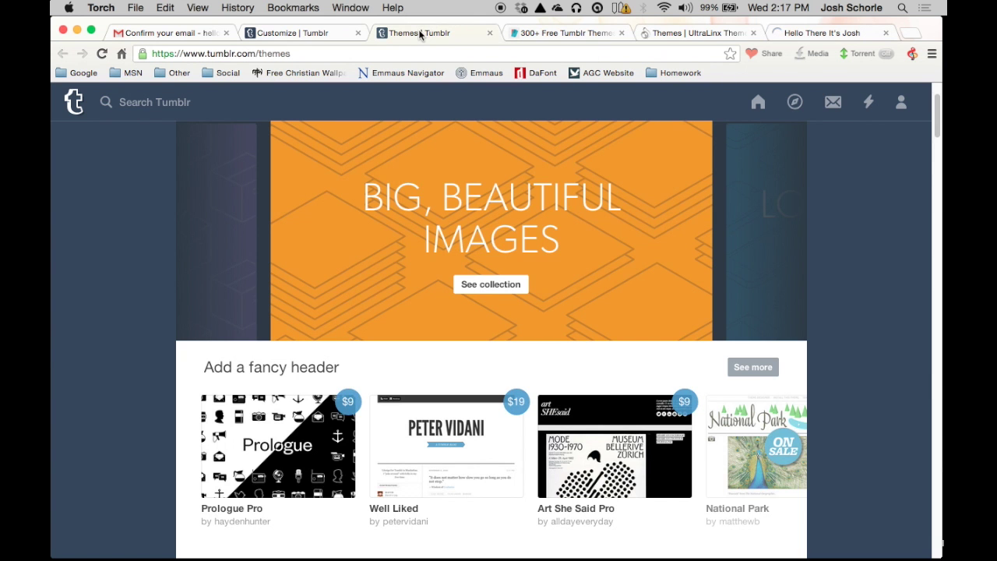
pyautogui.click(330, 33)
pyautogui.scroll(15, 156, 185)
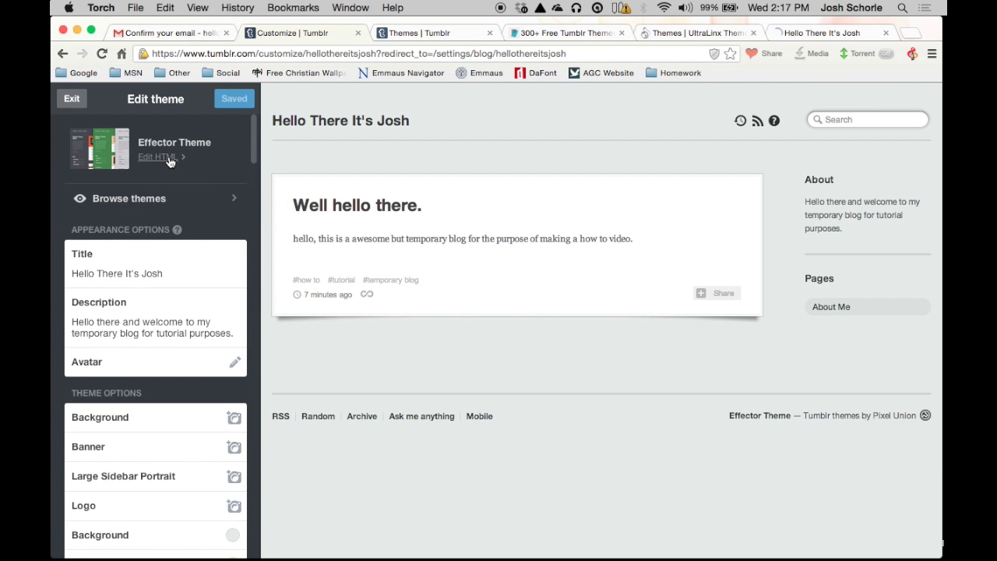
pyautogui.click(170, 158)
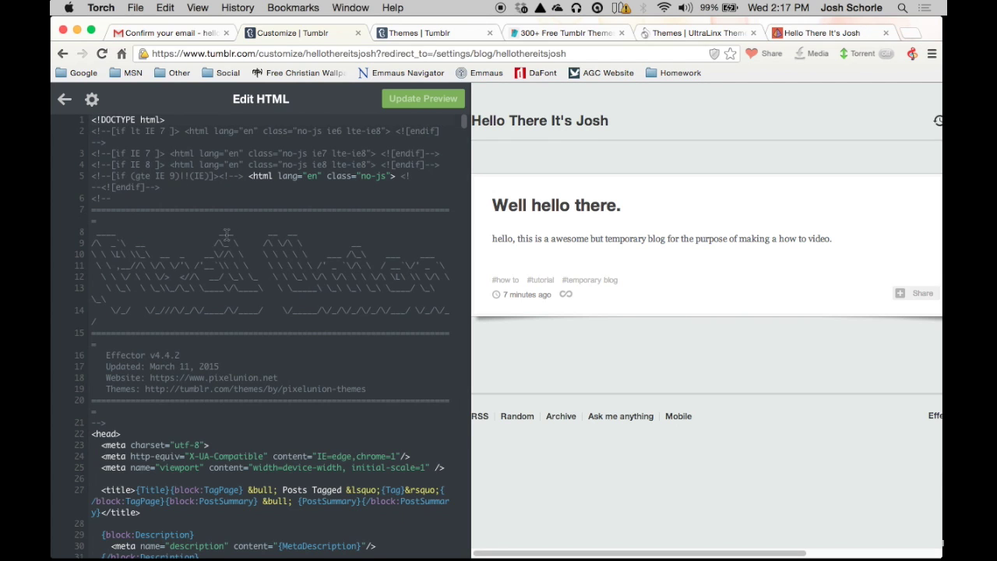
pyautogui.scroll(-3, 242, 232)
pyautogui.scroll(-15, 242, 232)
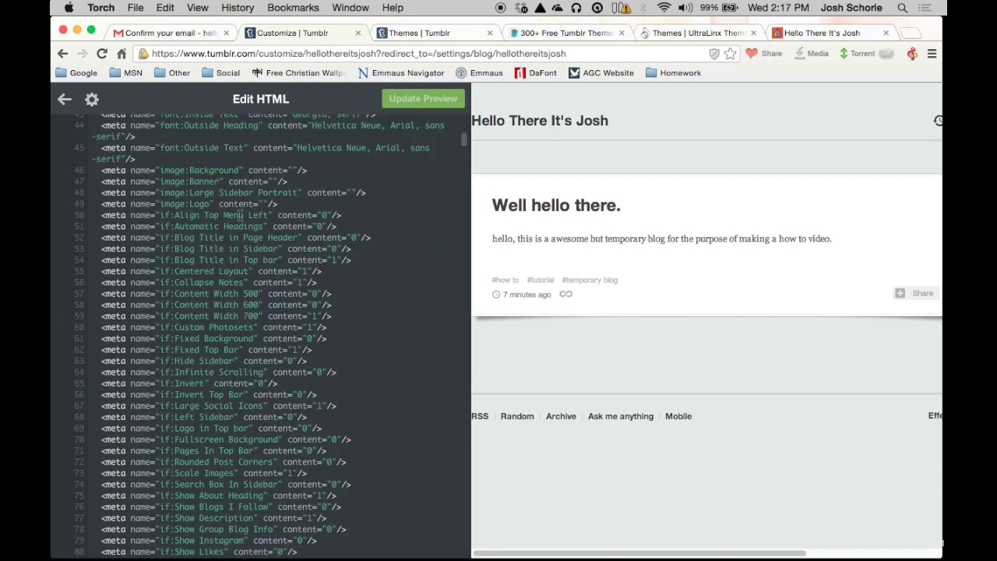
pyautogui.scroll(-17, 234, 202)
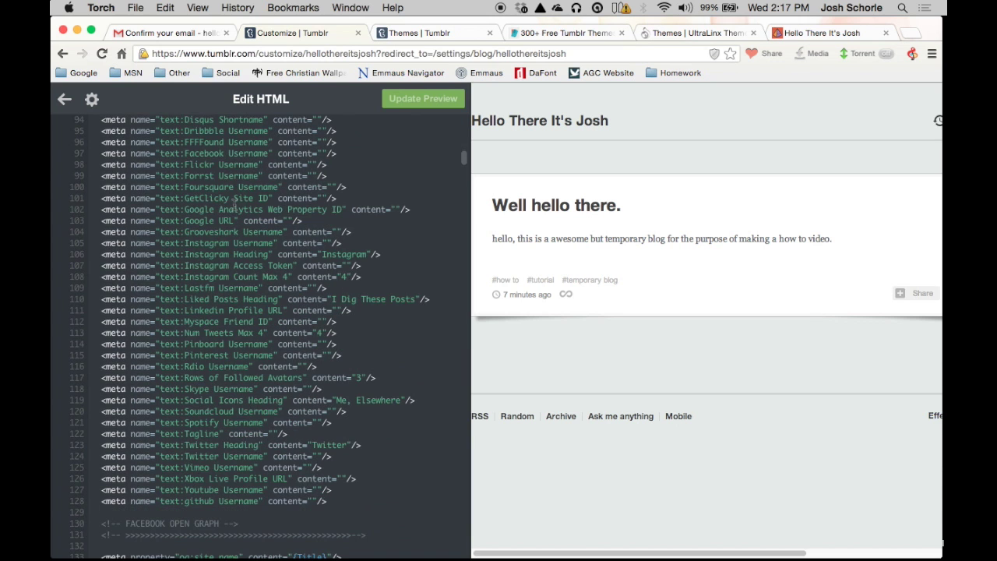
pyautogui.moveTo(523, 553); pyautogui.dragTo(683, 553)
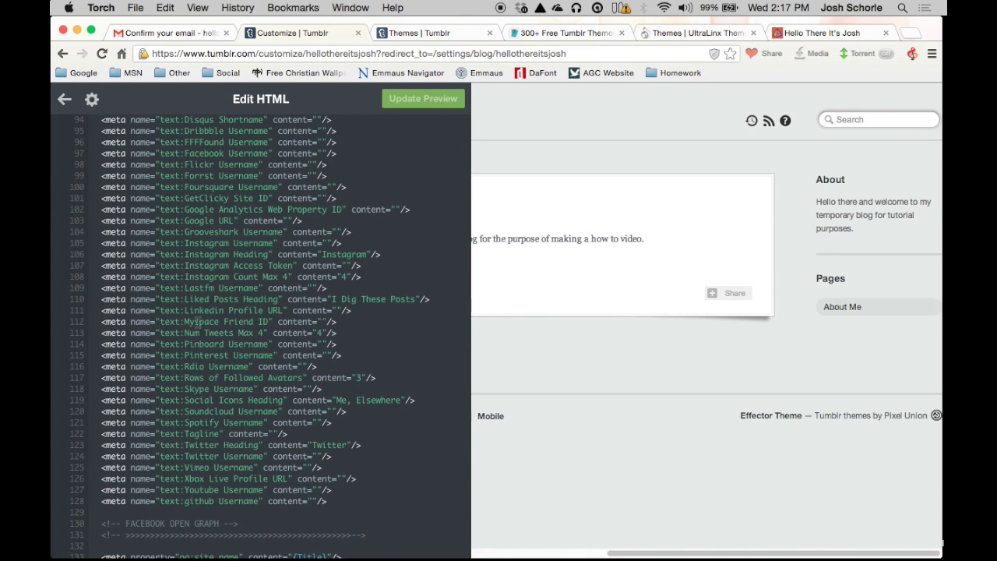
pyautogui.scroll(-10, 167, 343)
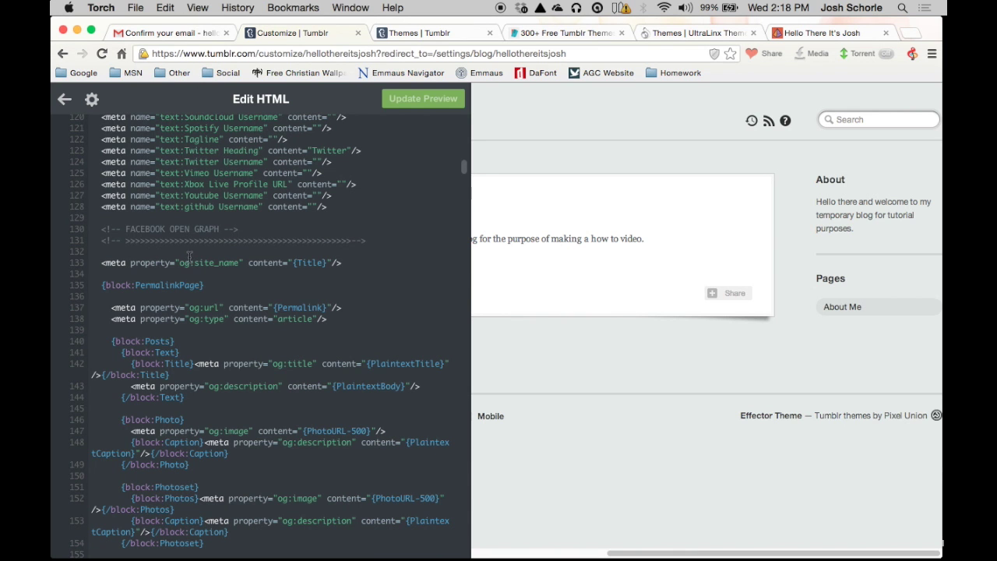
pyautogui.scroll(-7, 189, 264)
pyautogui.scroll(-15, 187, 268)
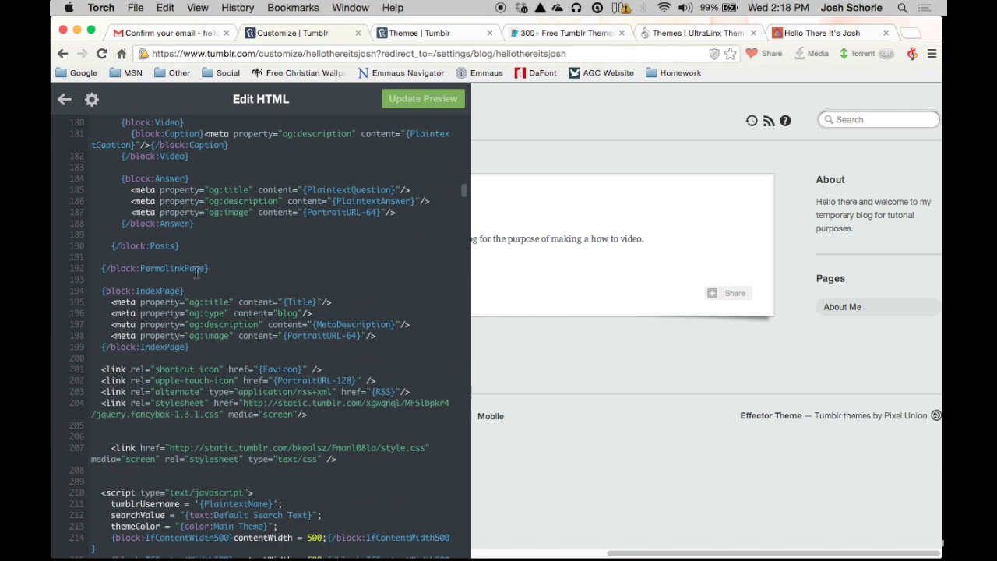
pyautogui.click(65, 102)
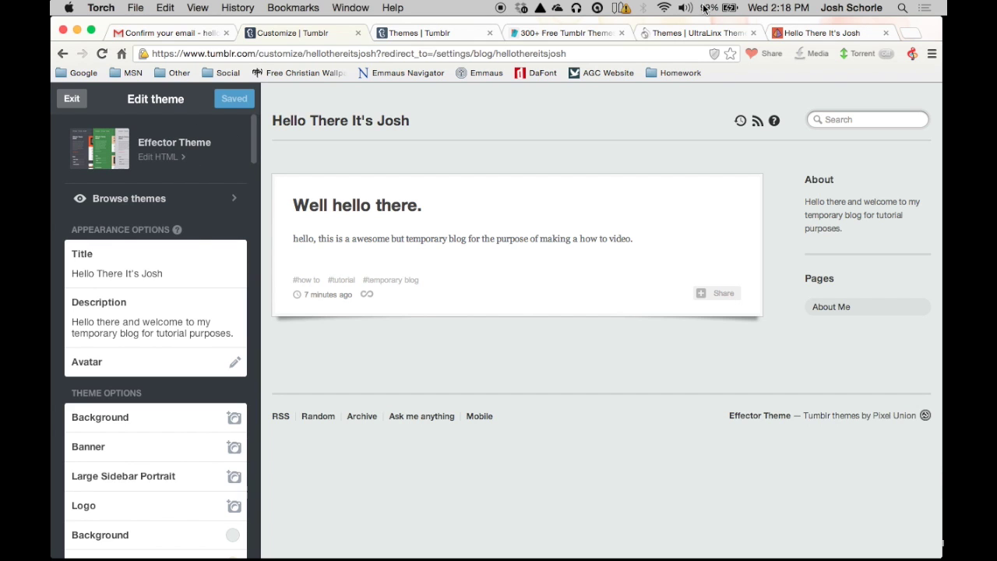
# Step: Switch to the live blog tab showing the Effector layout with its About Me link
pyautogui.click(810, 32)
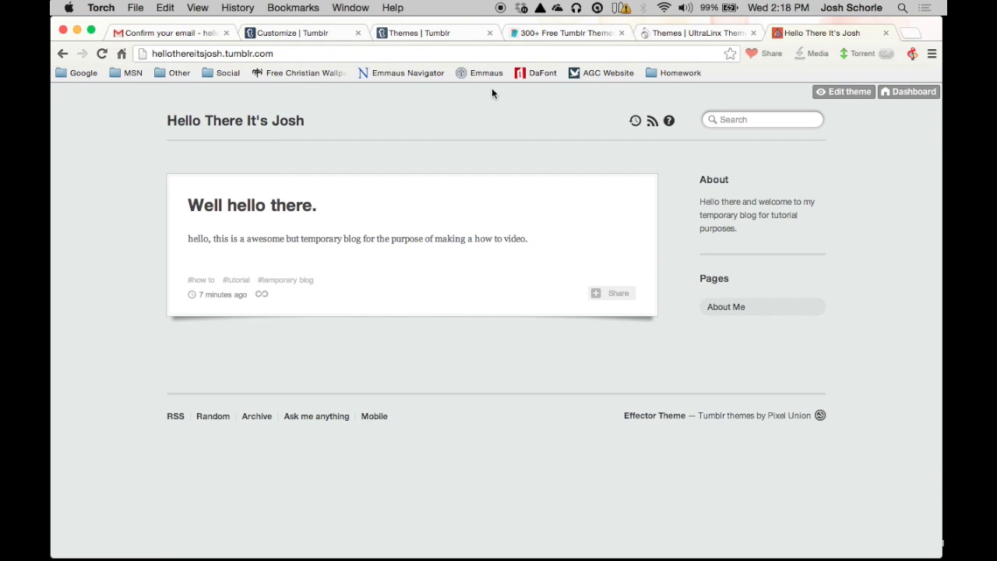